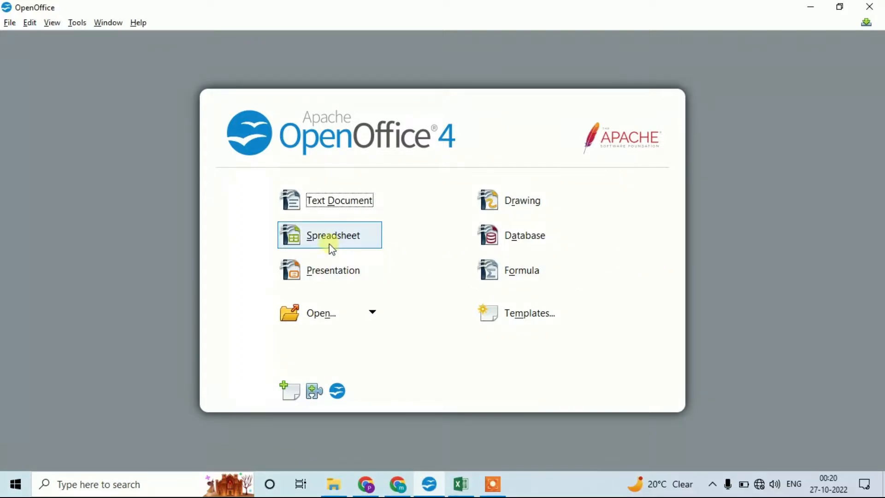
Step: Create a new spreadsheet and paste the copied product sales table starting at cell A1
click(318, 238)
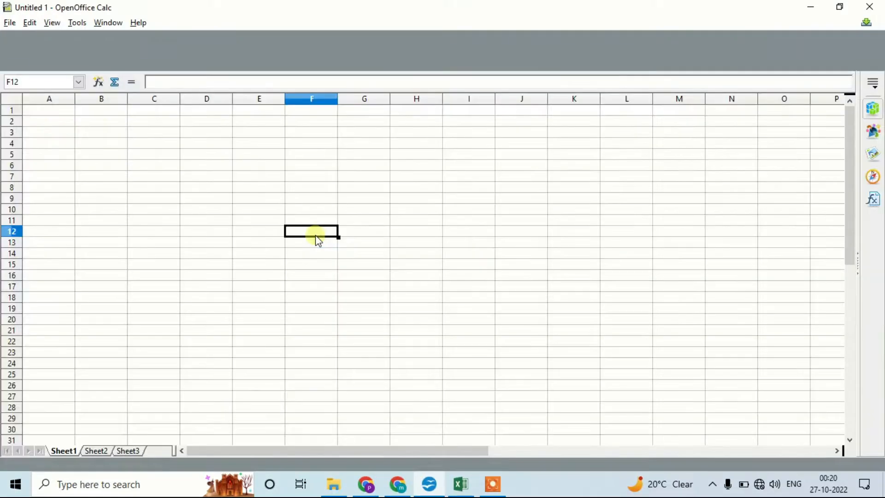
click(67, 121)
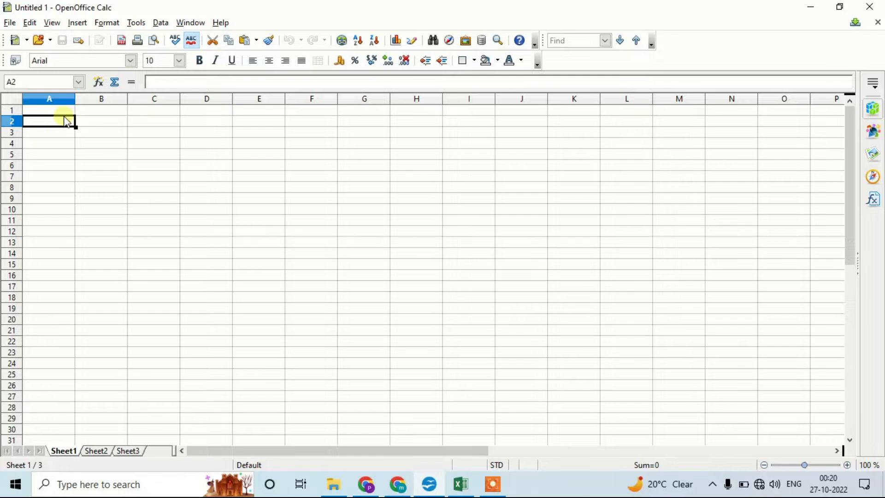
key(Up)
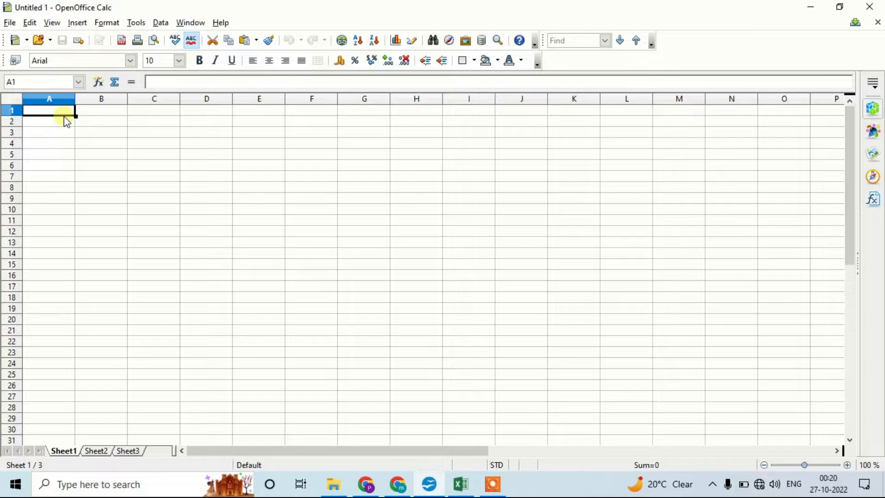
key(ctrl+v)
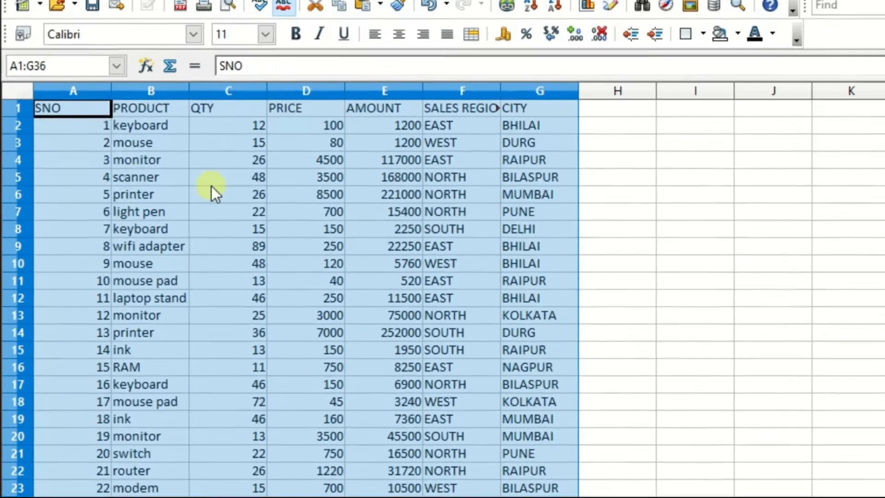
Step: Fit the width of column F to its SALES REGION header
click(154, 157)
key(Left)
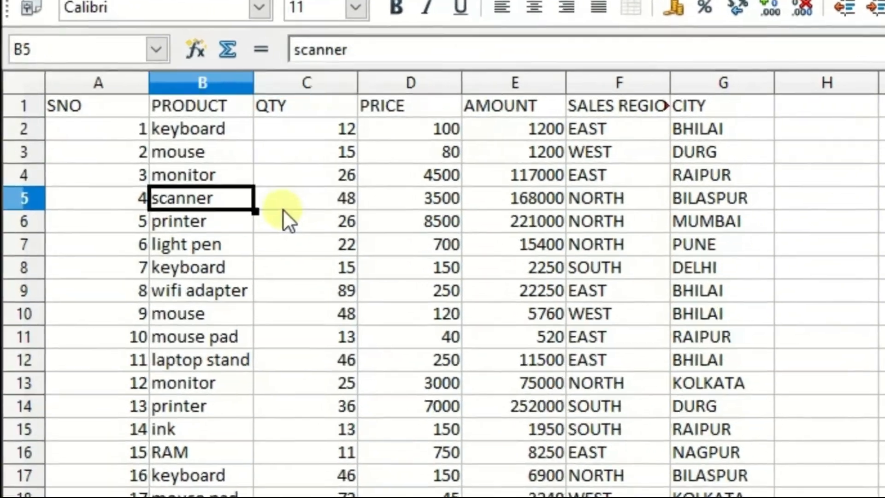
key(Left)
key(Up)
key(Up)
key(Right)
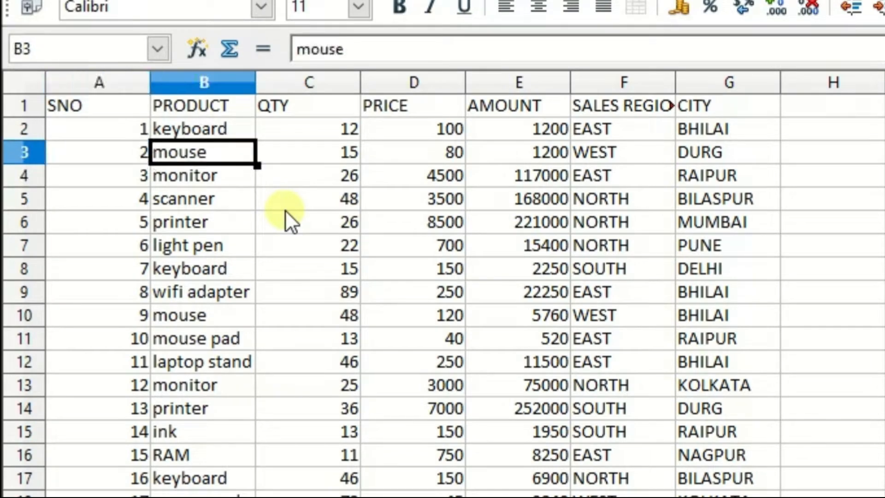
key(Right)
key(Right)
key(Right)
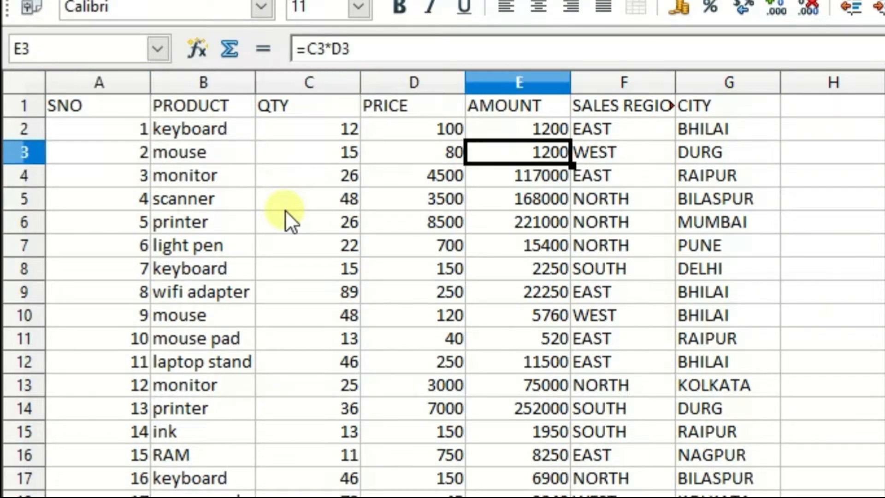
key(Right)
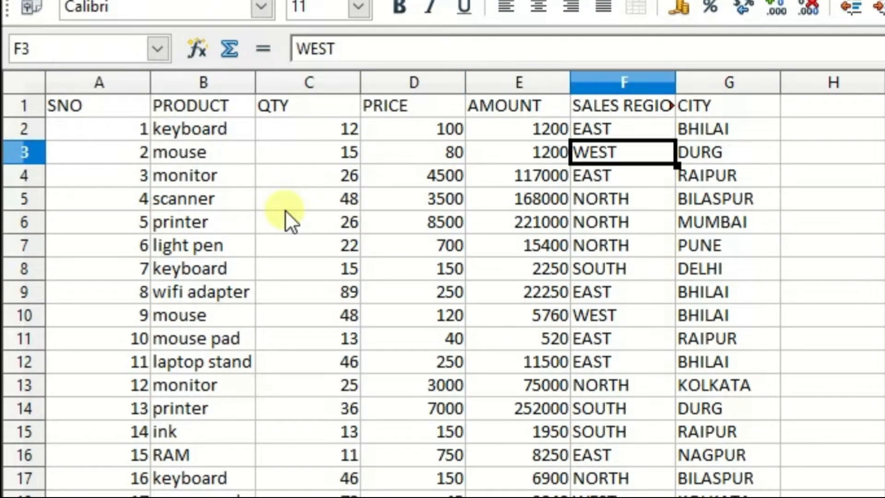
double_click(675, 79)
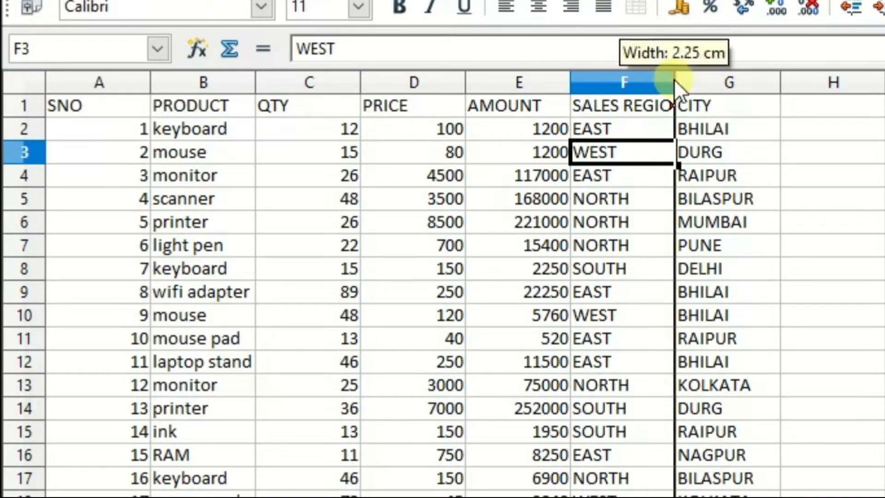
Step: Look through the entries in the PRODUCT column for product names that occur more than once
click(750, 145)
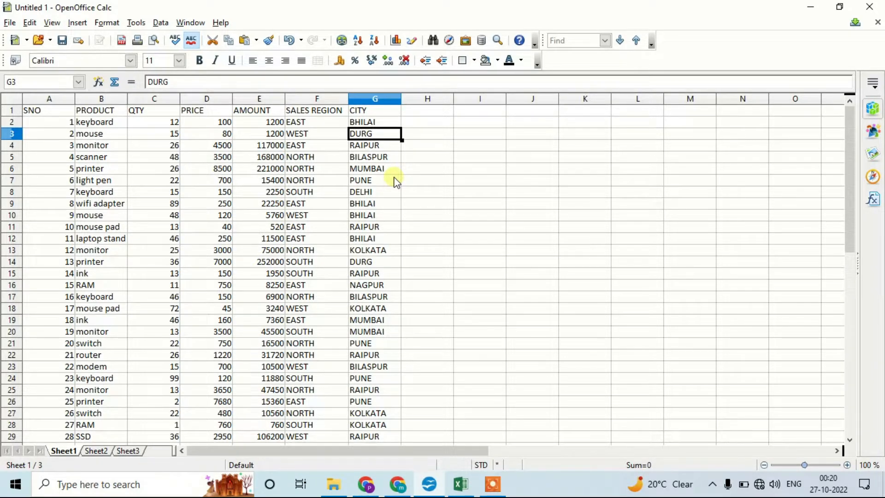
key(Left)
key(Left)
key(Left)
key(Left)
key(Left)
key(Down)
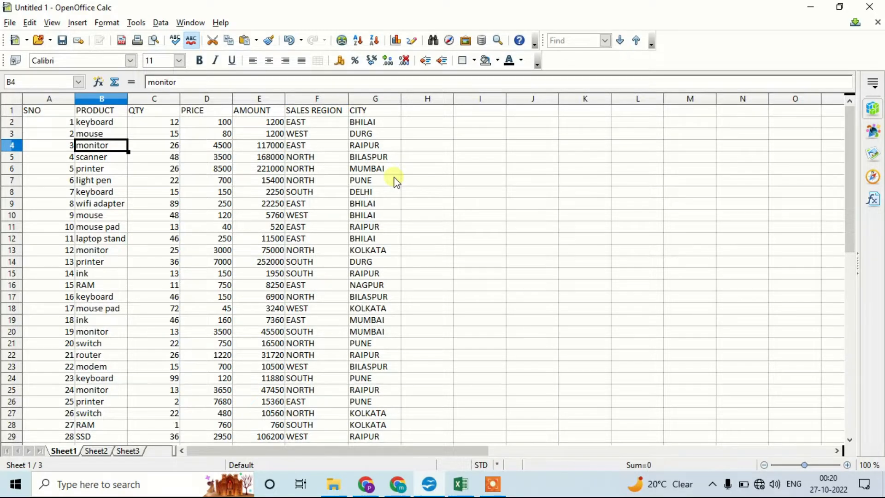
key(Down)
key(Down)
key(Down)
key(Down)
key(Down)
key(Up)
key(Up)
key(Up)
key(Up)
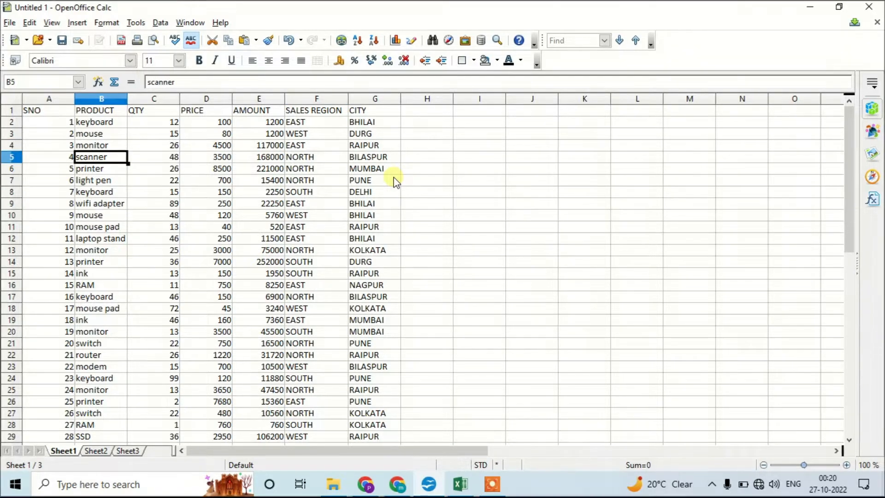
key(Up)
key(Up)
key(Down)
key(Down)
key(Down)
key(Down)
key(Down)
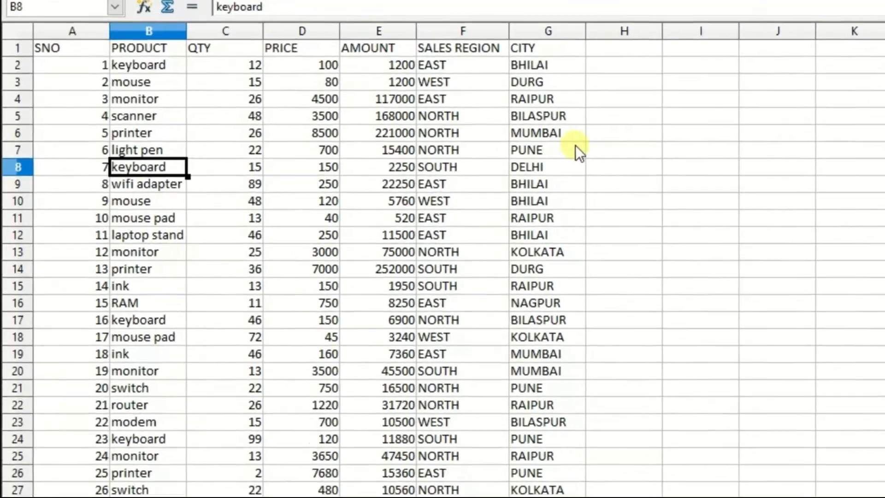
key(Down)
key(Down)
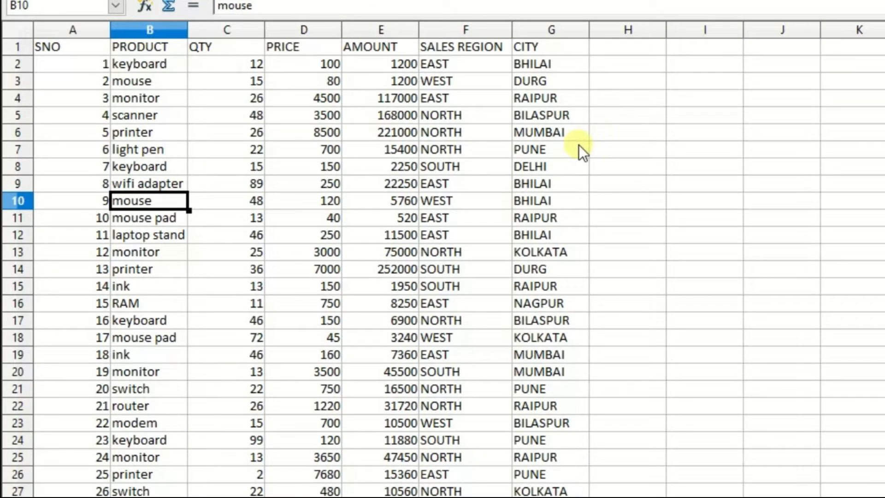
key(Down)
key(Down)
key(Down)
key(Down)
key(Down)
key(Down)
key(Down)
key(Down)
key(Down)
key(Down)
key(Down)
key(Down)
key(Down)
key(Down)
key(Down)
key(Down)
key(Down)
key(Down)
key(Down)
key(Down)
key(Down)
key(Up)
key(Up)
key(Up)
key(Up)
key(Up)
key(Up)
key(Up)
key(Up)
key(Up)
key(Up)
key(Up)
key(Up)
key(Up)
key(Up)
key(Up)
key(Up)
key(Up)
key(Up)
key(Up)
key(Up)
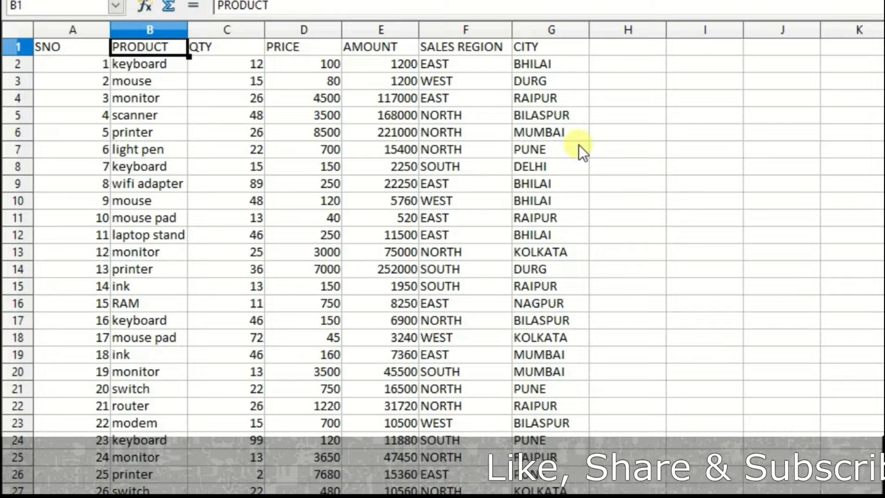
key(Down)
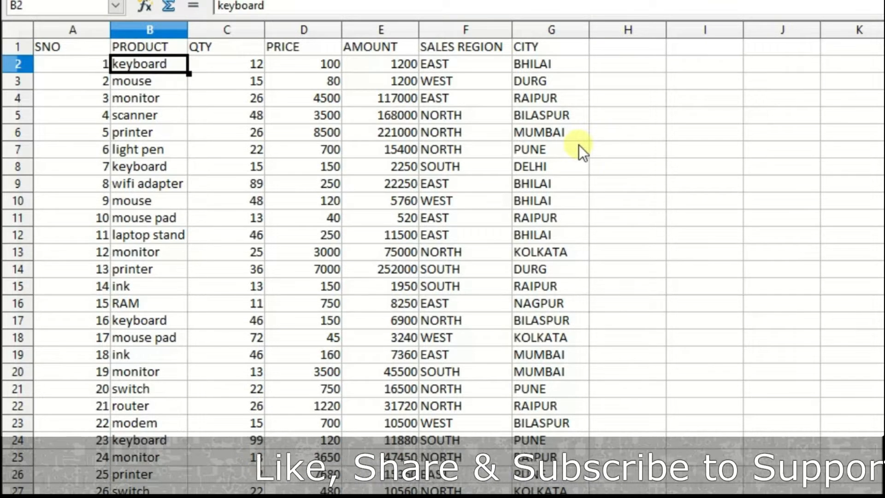
key(Down)
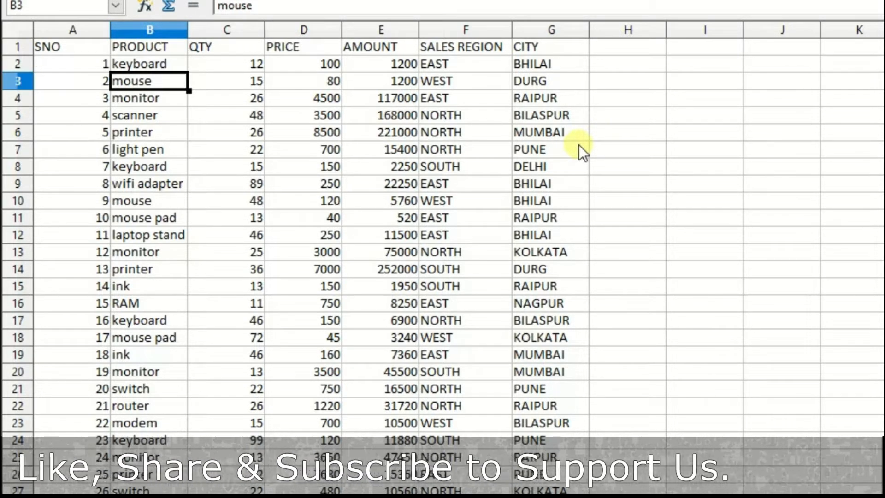
Step: Look through the quantities in the QTY column, from the mouse rows down the table and back to the header
key(shift+Right)
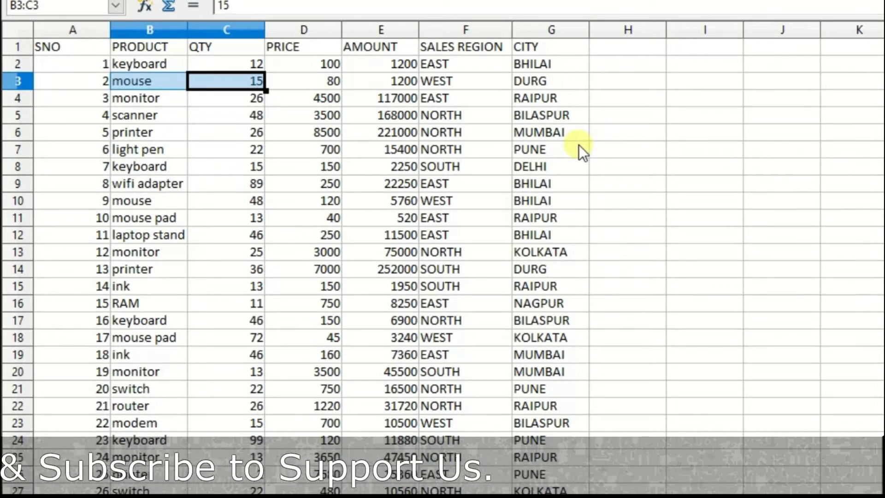
key(Down)
key(Down)
key(Down)
key(Down)
key(Down)
key(Down)
key(Down)
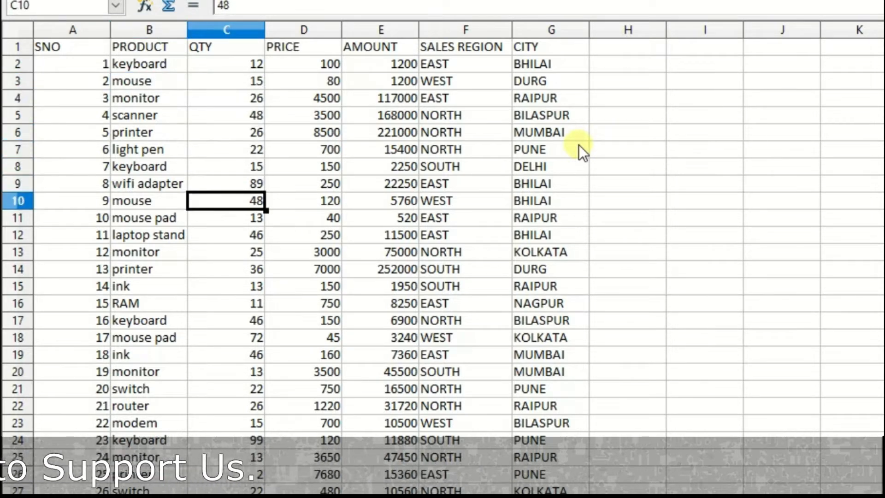
key(Down)
key(Down)
key(Down)
key(Down)
key(Down)
key(Down)
key(Down)
key(Down)
key(Down)
key(Down)
key(Down)
key(Down)
key(Down)
key(Down)
key(Down)
key(Down)
key(Down)
key(Down)
key(Down)
key(Down)
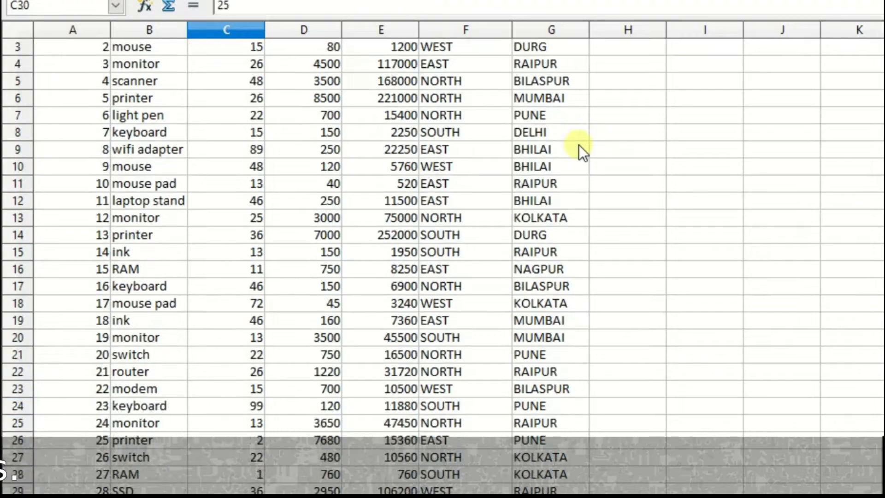
key(Down)
key(Down)
key(Down)
key(Down)
key(Down)
key(Down)
key(Down)
key(Down)
key(Down)
key(Down)
key(Up)
key(Up)
key(Up)
key(Up)
key(Up)
key(Up)
key(Up)
key(Up)
key(Up)
key(Up)
key(Up)
key(Down)
key(Down)
key(Up)
key(Up)
key(Up)
key(Up)
key(Up)
key(Up)
key(Up)
key(Up)
key(Up)
key(Up)
key(Up)
key(Up)
key(Up)
key(Up)
key(Up)
key(Up)
key(Up)
key(Up)
key(Up)
key(Up)
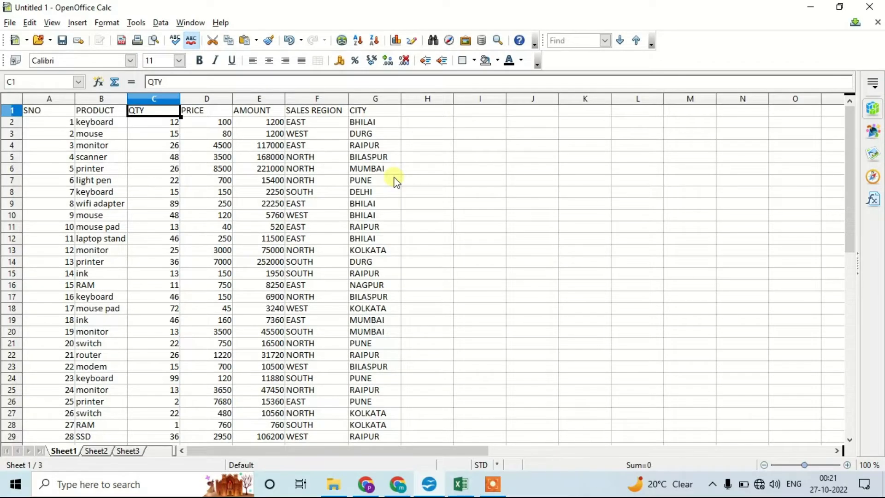
Step: Select the sales table A1:G36, start a pivot table from the current selection, and move its layout dialog aside
key(ctrl+a)
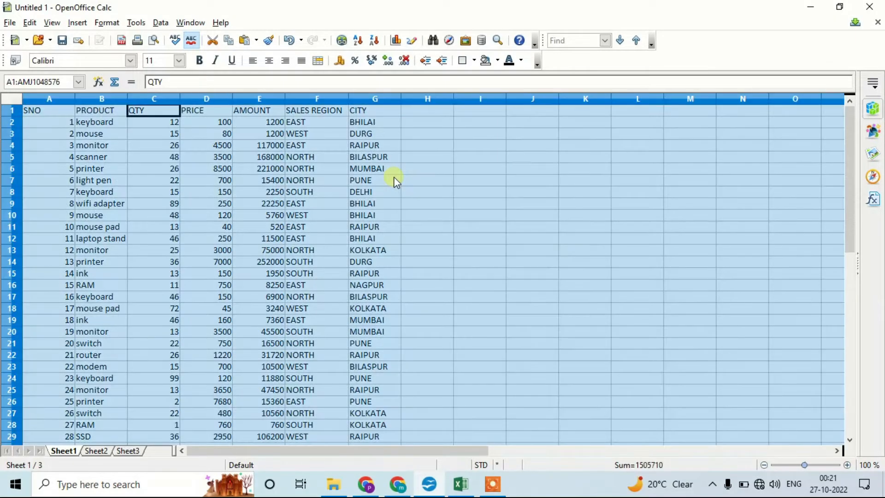
click(395, 180)
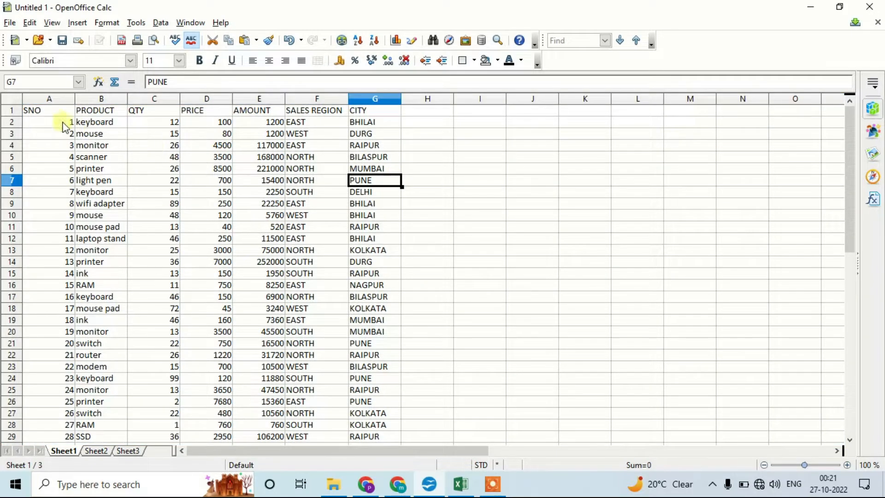
click(51, 113)
drag(59, 123, 366, 269)
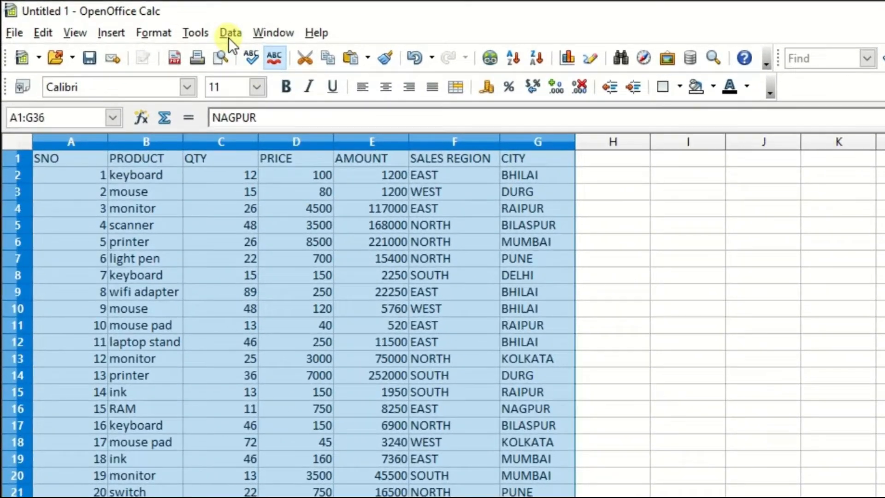
click(229, 35)
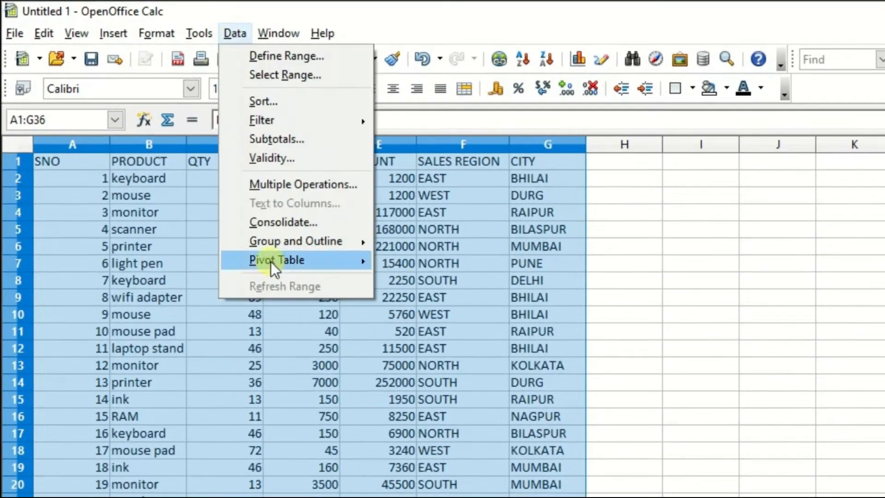
mouse_move(270, 262)
click(415, 260)
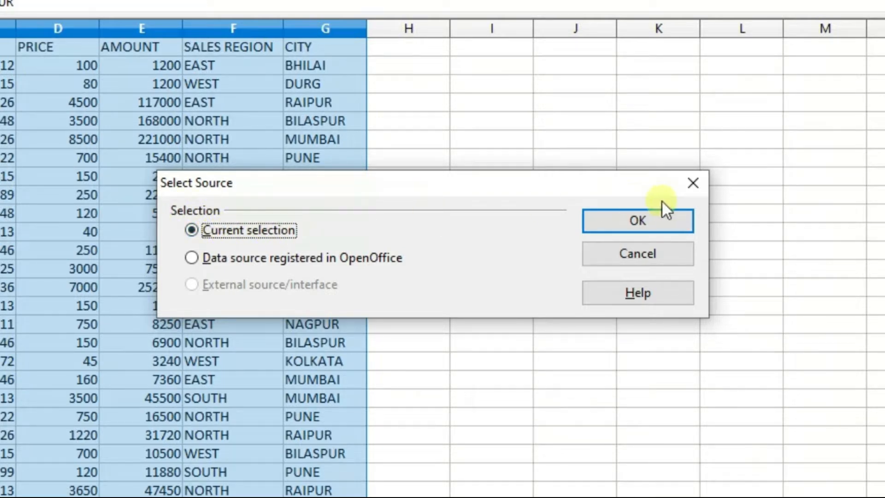
click(651, 220)
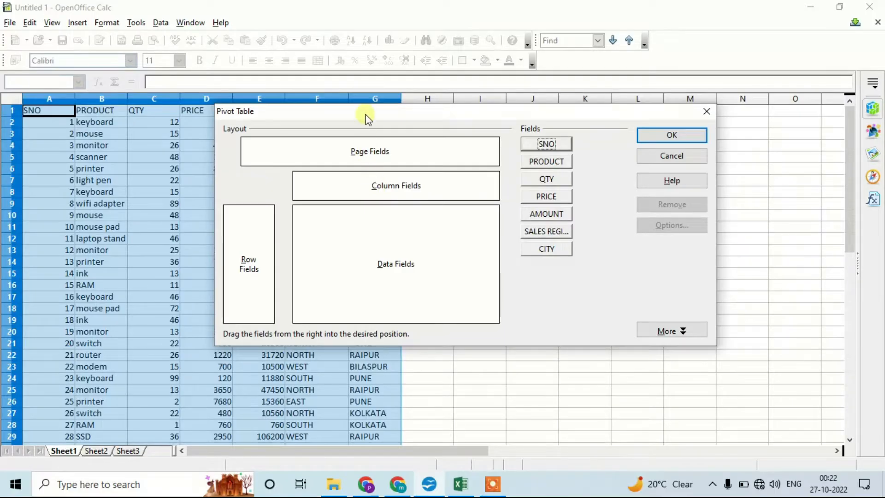
drag(364, 118, 185, 176)
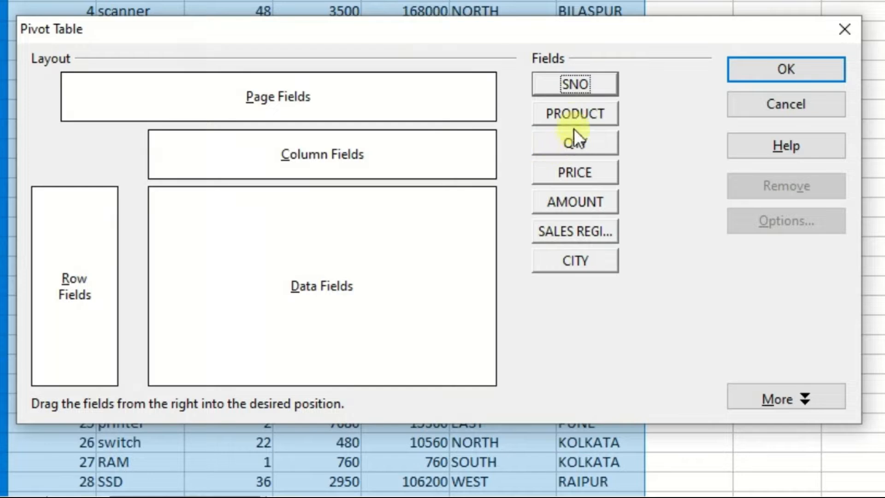
Step: Place PRODUCT in the pivot table's column fields and QTY in its data fields
click(573, 115)
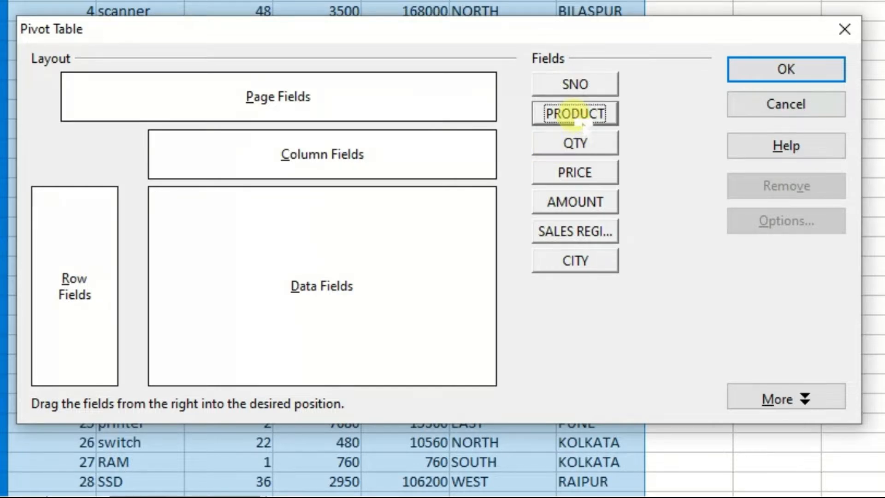
mouse_move(582, 123)
mouse_down()
mouse_move(512, 126)
mouse_move(459, 153)
mouse_up()
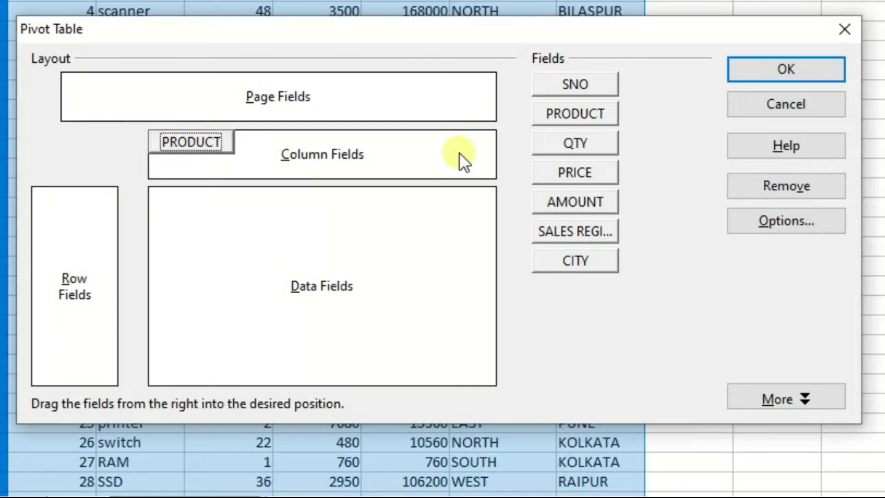
click(560, 144)
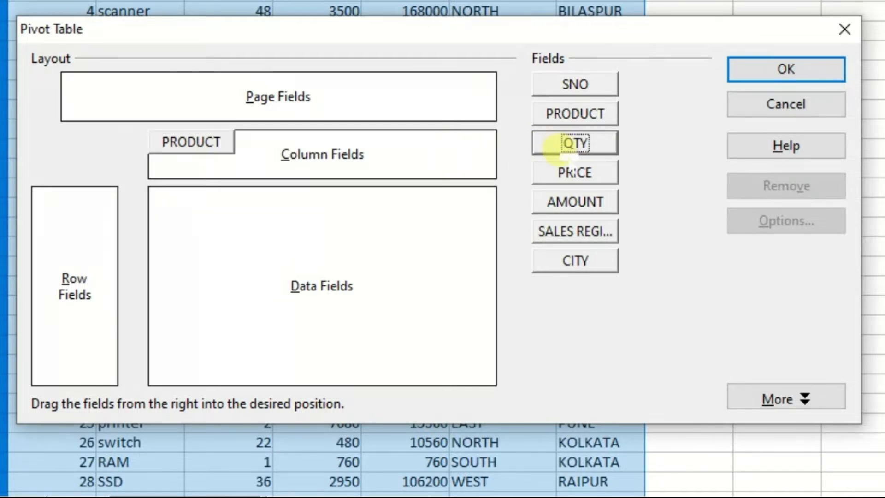
mouse_move(562, 147)
mouse_down()
mouse_move(490, 174)
mouse_move(411, 224)
mouse_up()
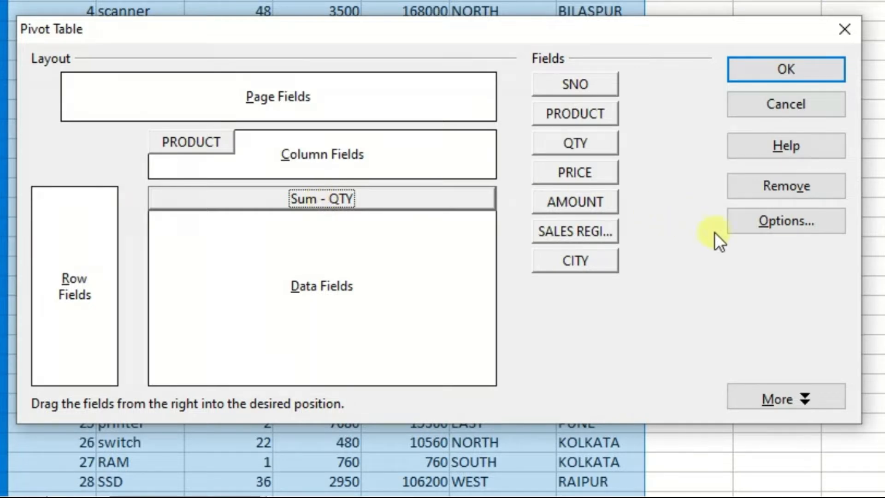
click(787, 218)
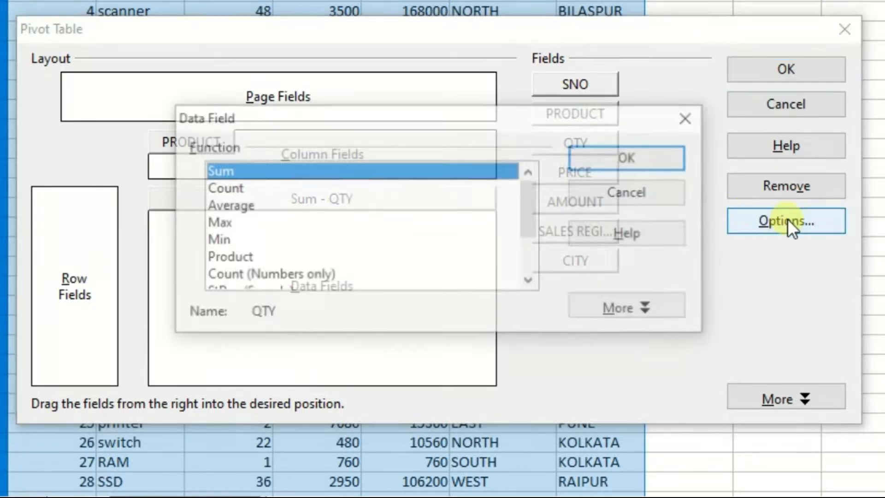
click(226, 193)
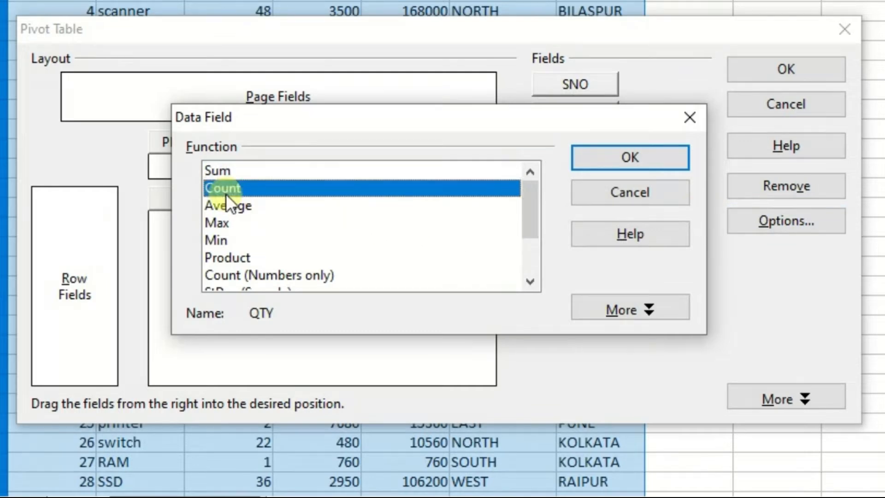
click(690, 117)
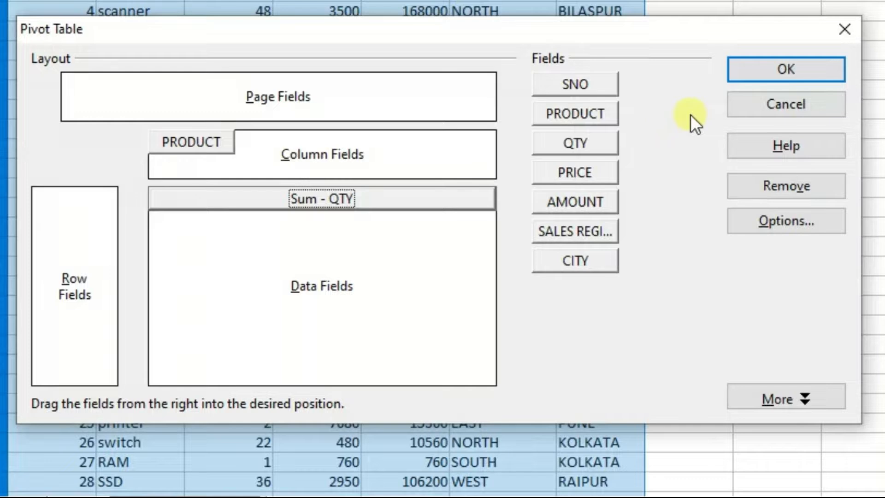
Step: Review the summary functions available for the QTY data field and leave the options without changing anything
click(800, 224)
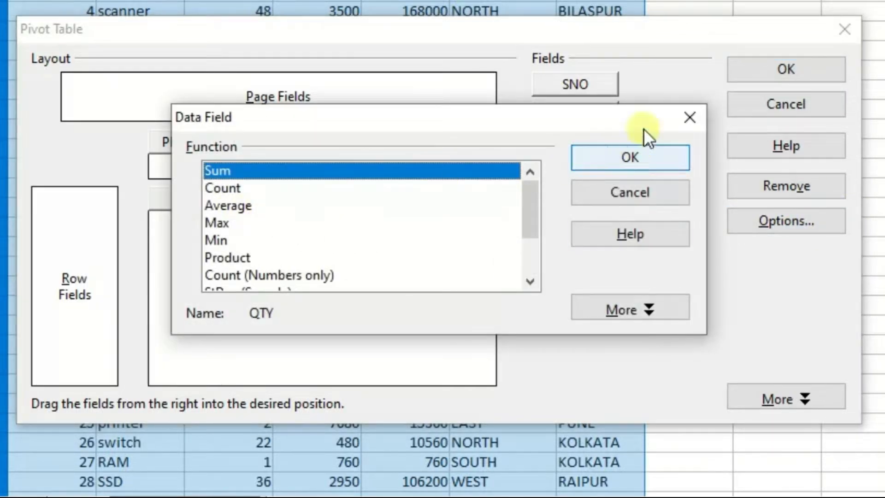
click(697, 113)
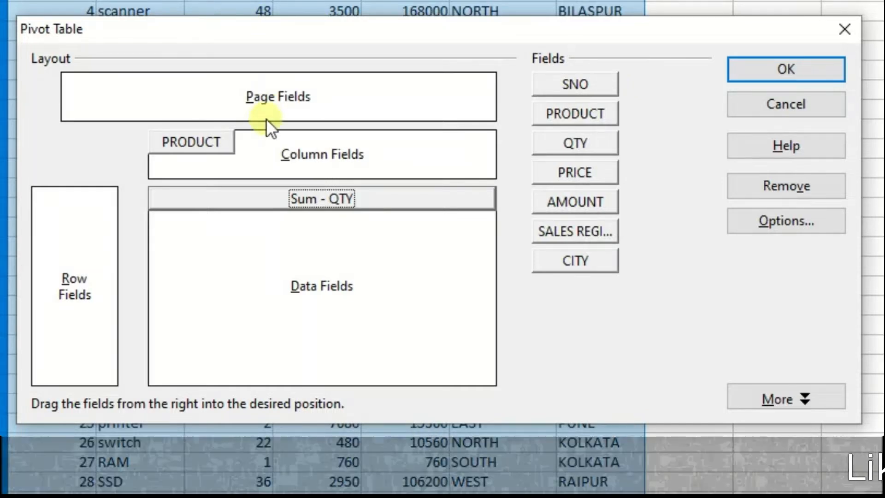
click(780, 228)
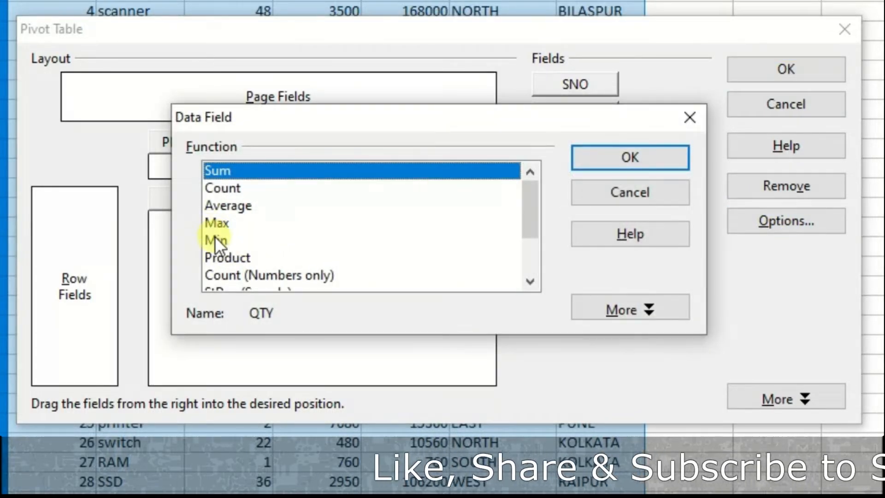
click(631, 190)
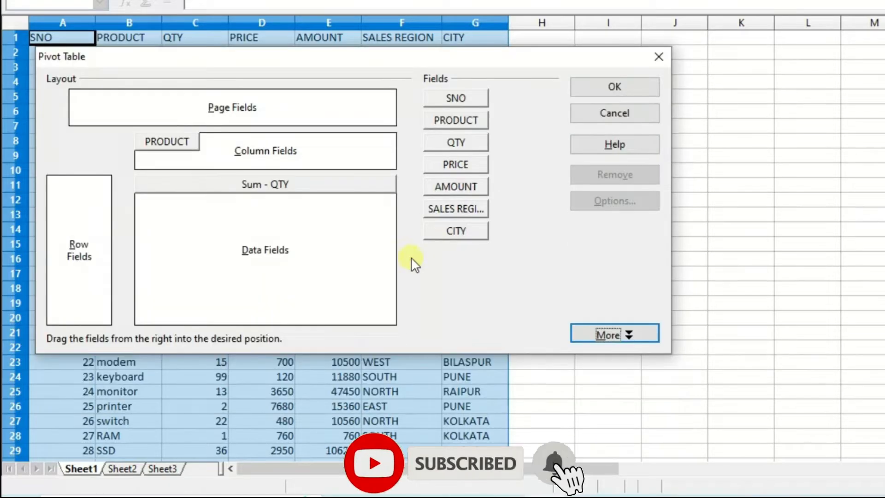
Step: Review the pivot table's source range, result destination and extra options, and reposition the layout dialog over the sheet
click(614, 334)
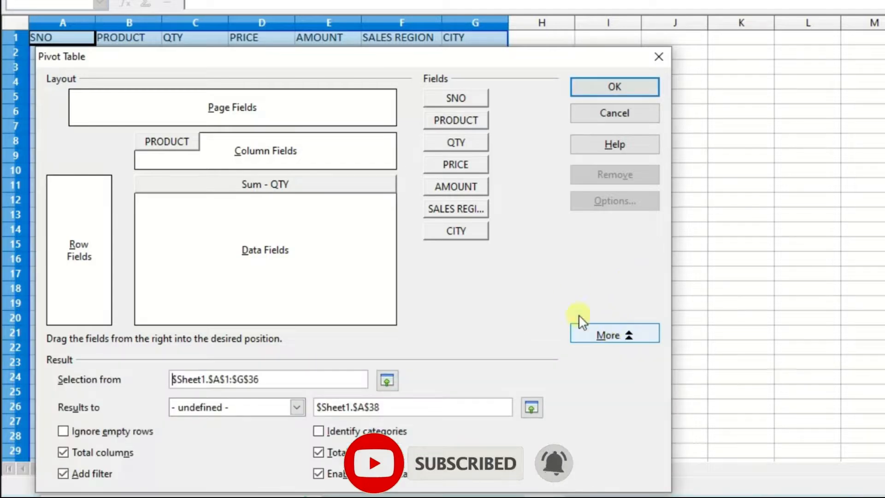
drag(403, 59, 404, 33)
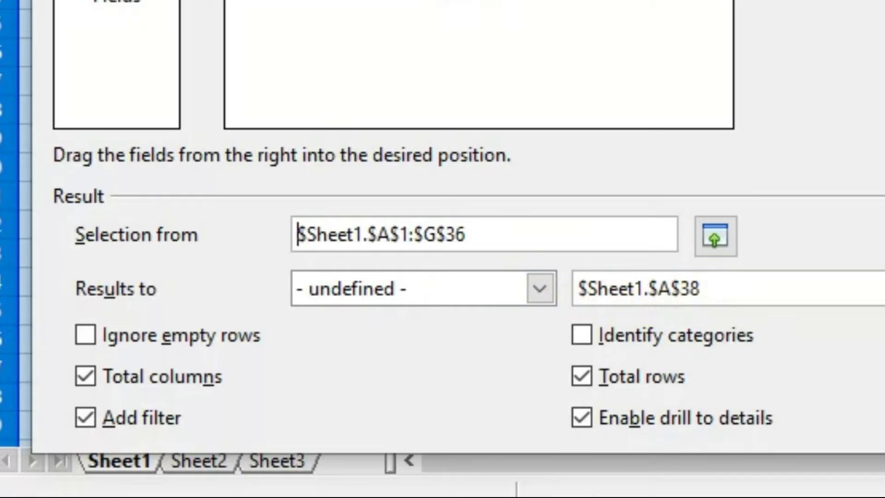
click(612, 305)
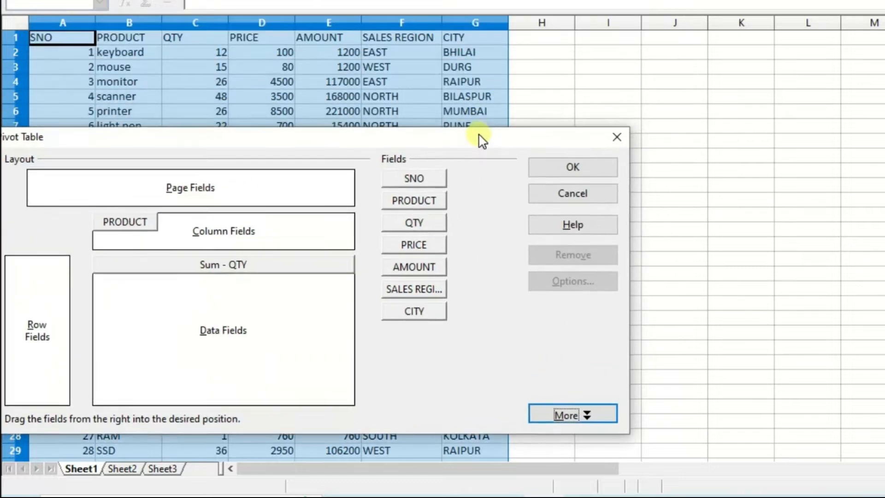
drag(482, 140, 544, 134)
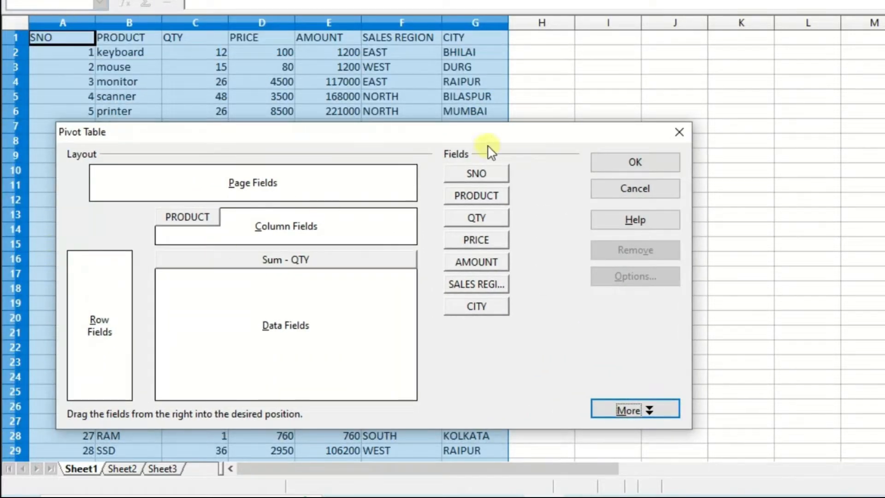
drag(490, 134, 461, 82)
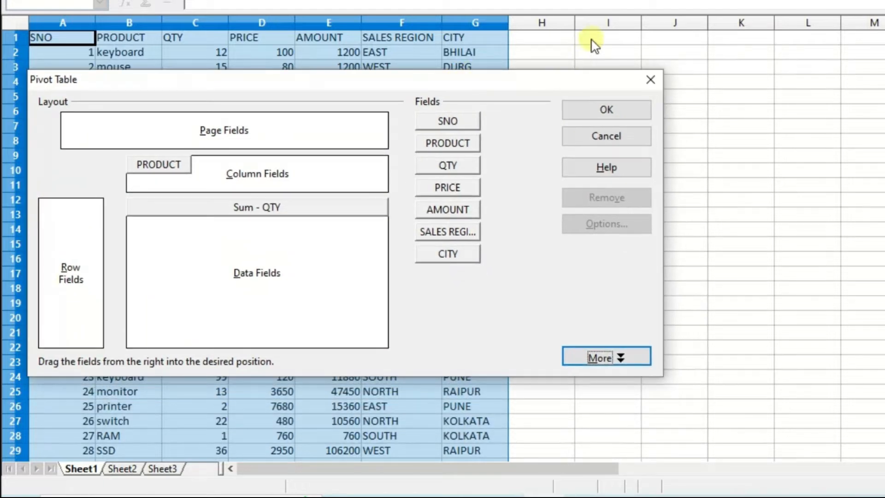
Step: Set the pivot table's results to go to cell I1 on Sheet1 and create the table
click(605, 359)
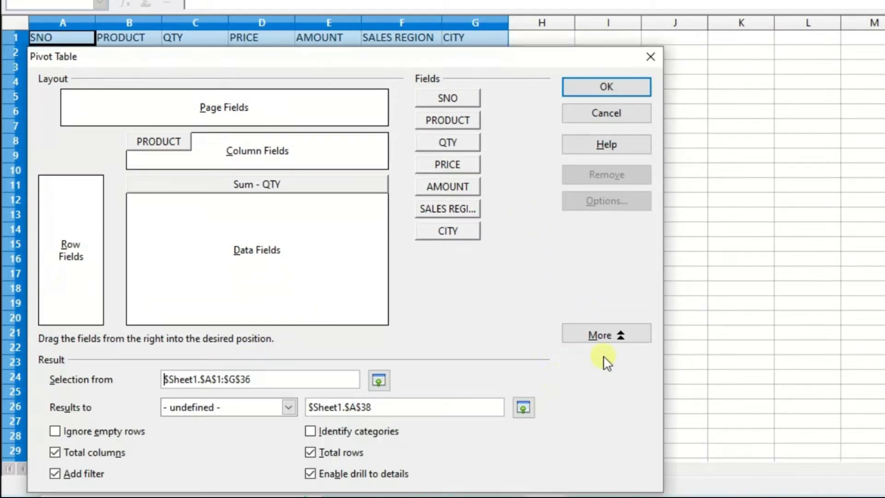
click(523, 407)
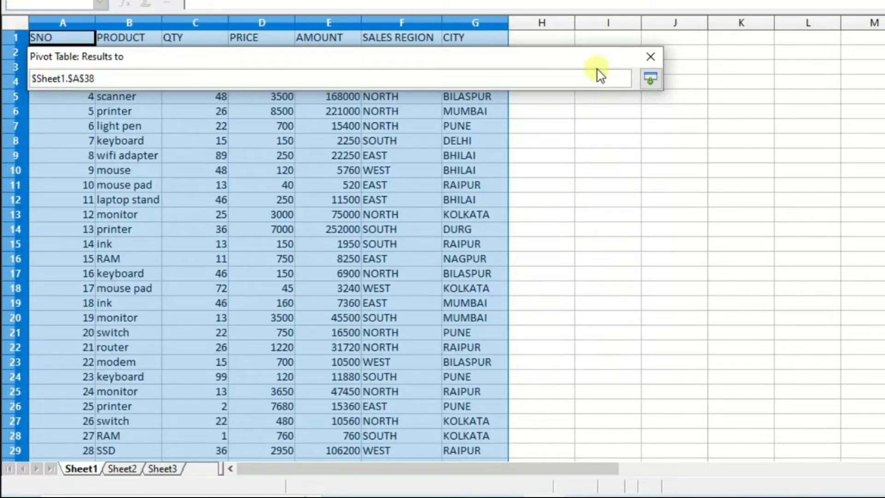
click(604, 41)
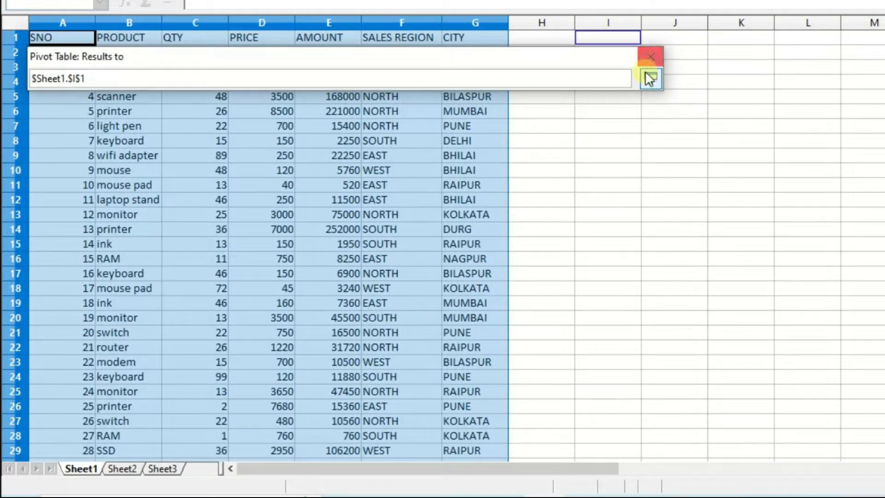
click(650, 79)
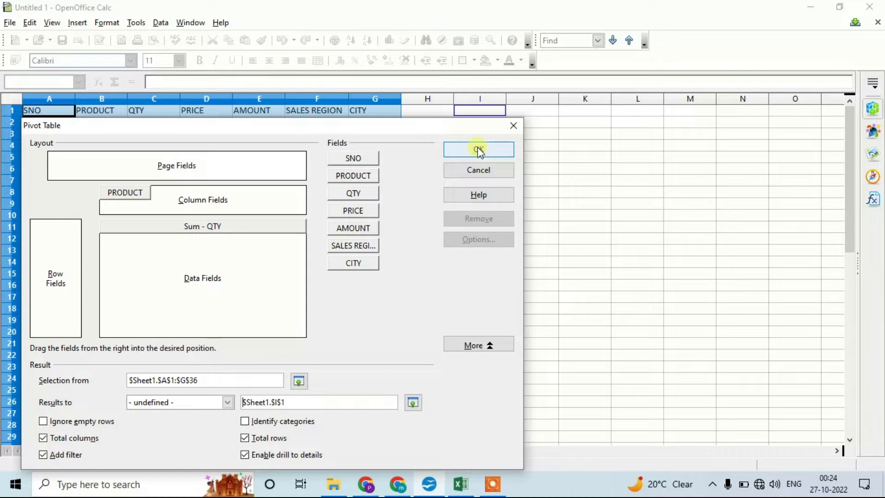
click(479, 150)
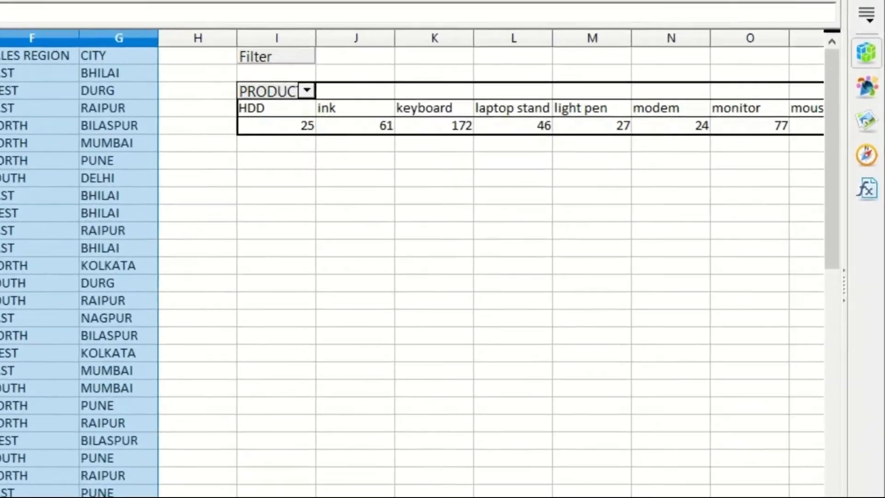
Step: Look across the pivot table's product columns and back, and check the PRODUCT field's filter list
drag(375, 496, 471, 495)
drag(106, 496, 170, 496)
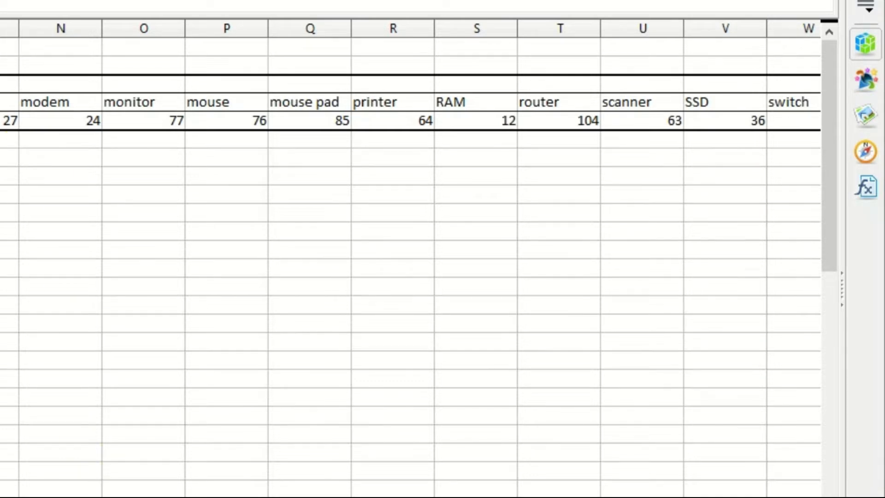
scroll(410, 258, left, 3)
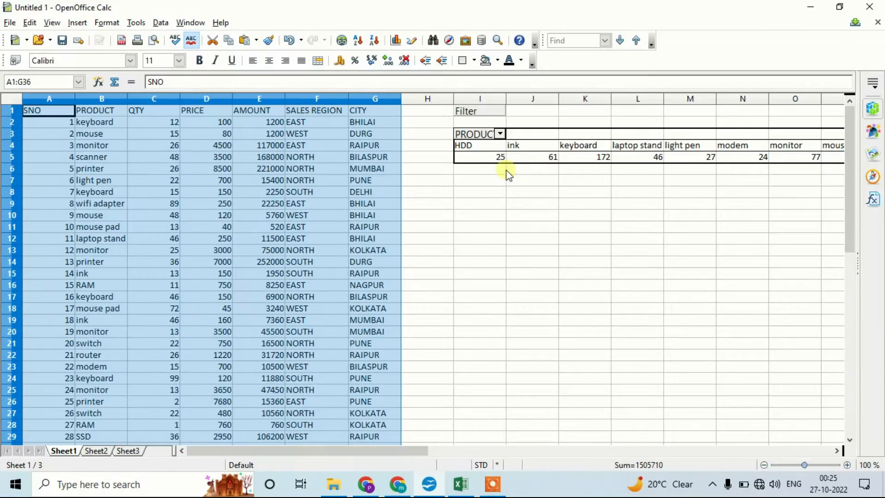
click(500, 134)
click(499, 134)
click(499, 134)
Step: Edit the pivot table's layout to move PRODUCT from the column fields to the row fields, and apply it
right_click(469, 133)
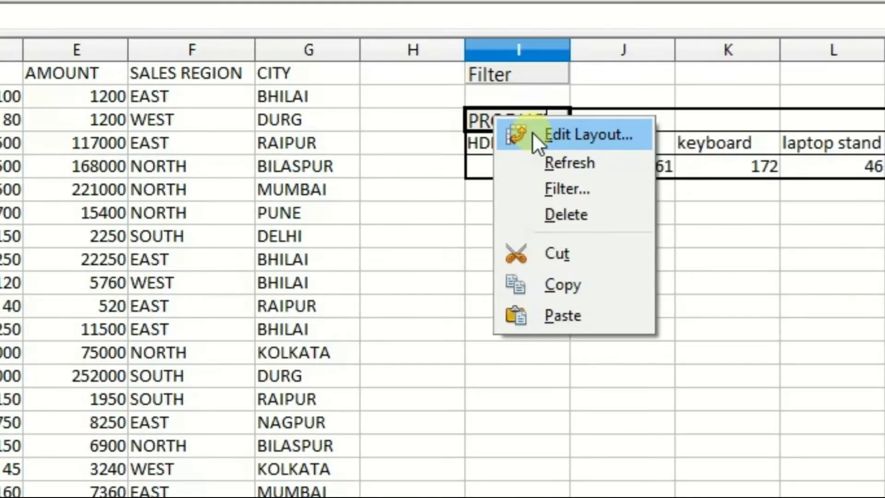
click(532, 134)
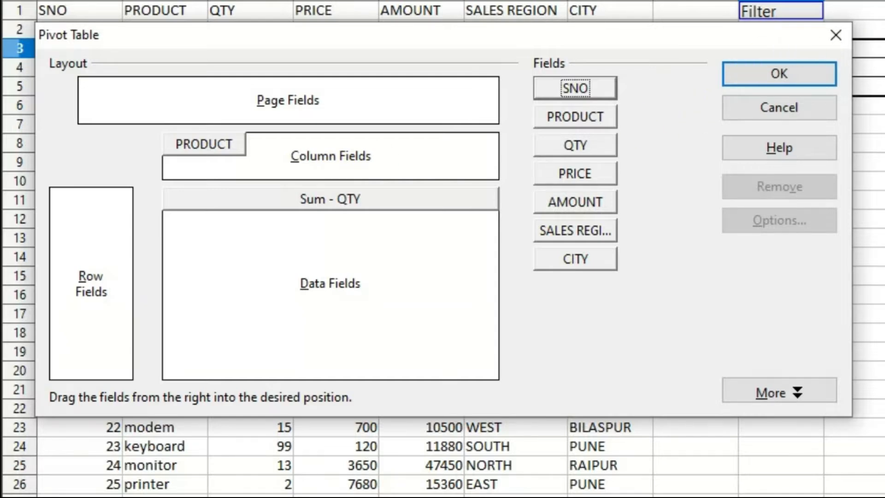
drag(203, 143, 110, 277)
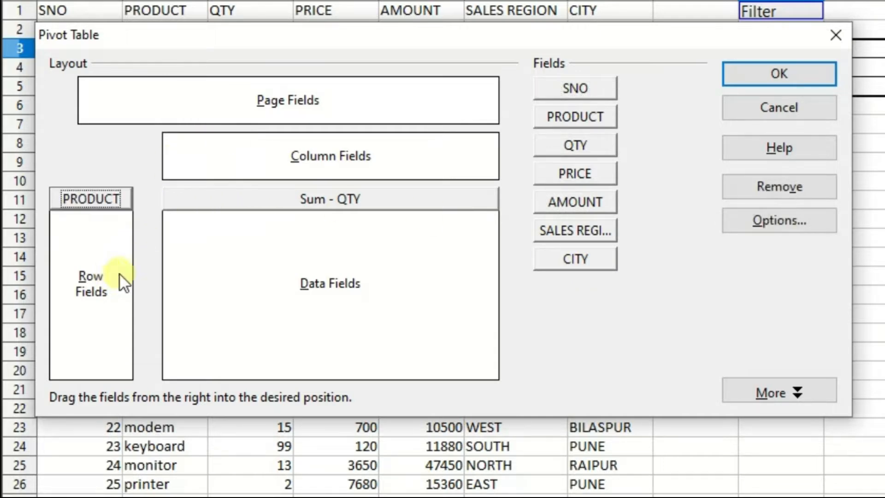
click(761, 74)
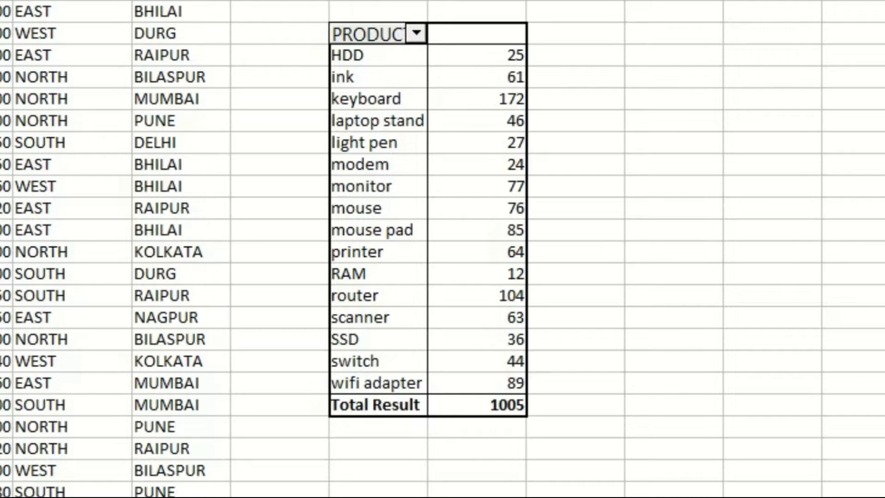
Step: Look down the product names in the pivot table from keyboard to router and back up to light pen
click(375, 99)
key(Down)
key(Down)
key(Down)
key(Down)
key(Down)
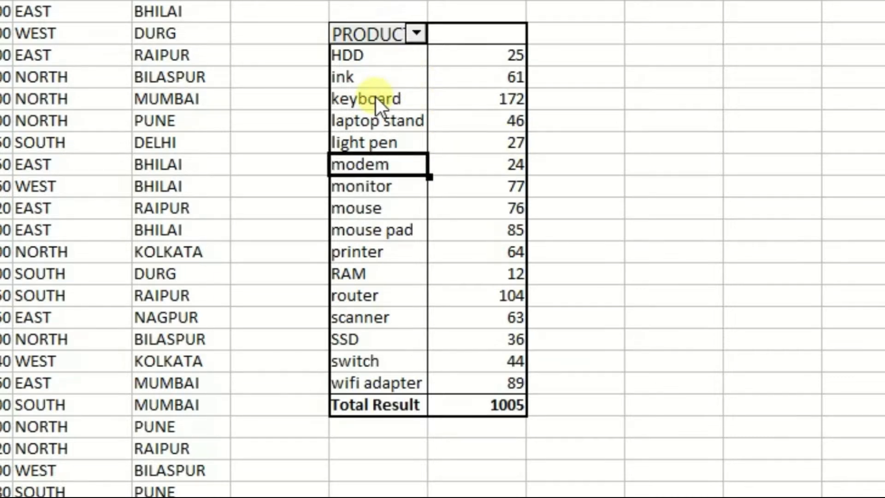
key(Down)
key(Down)
key(Down)
key(Down)
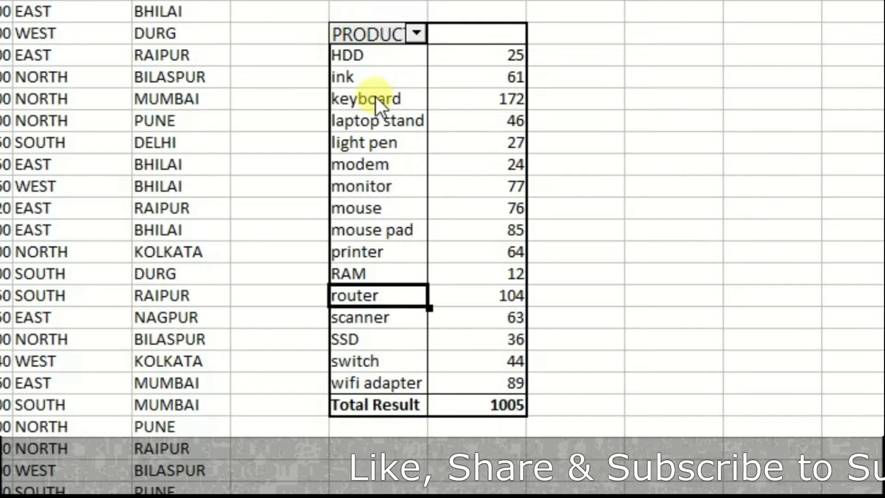
key(Up)
key(Up)
key(Up)
key(Up)
key(Up)
key(Up)
key(Up)
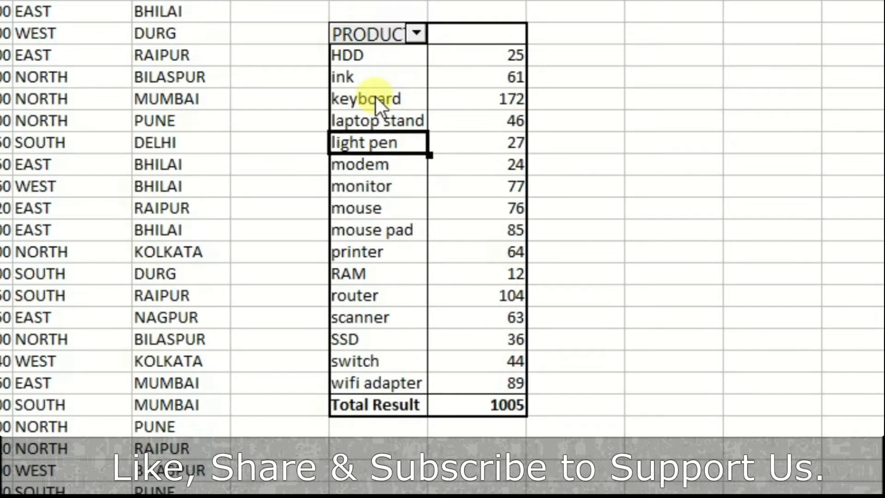
Step: Check the summed quantity for mouse and the overall Total Result in the pivot table
click(385, 214)
click(498, 215)
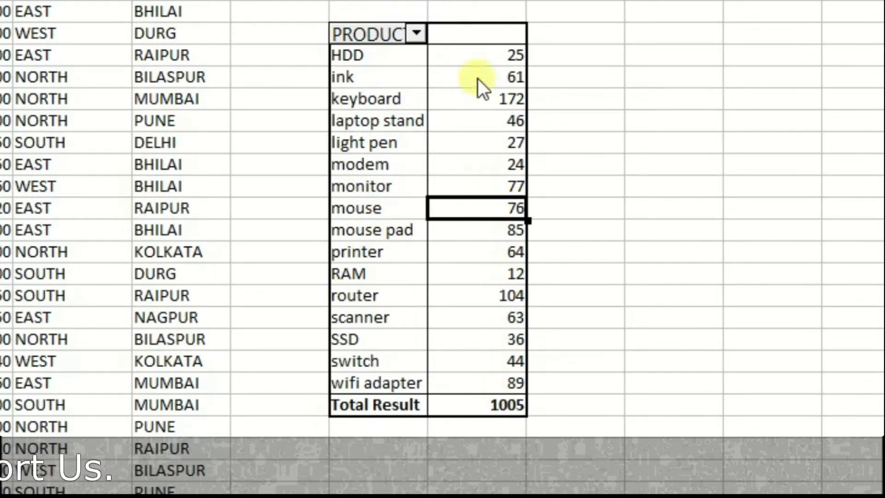
click(498, 405)
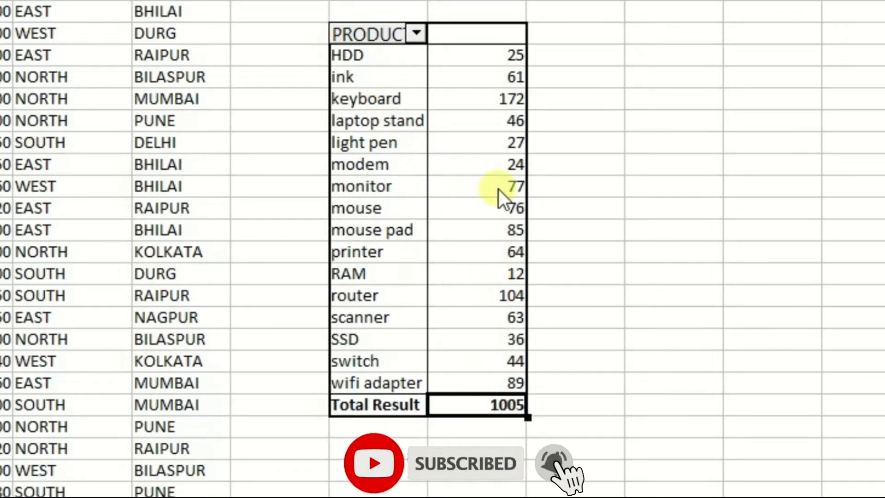
Step: Edit the pivot table's layout to add CITY to the column fields, and apply it
click(364, 32)
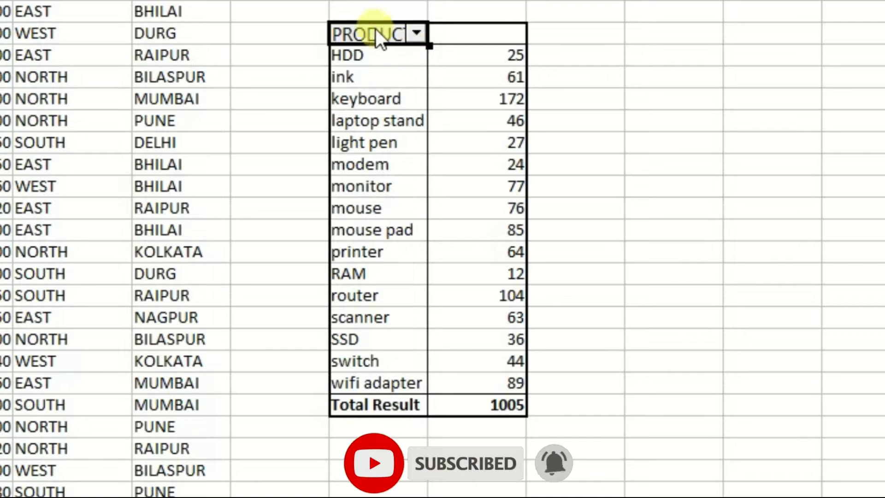
right_click(370, 26)
click(405, 43)
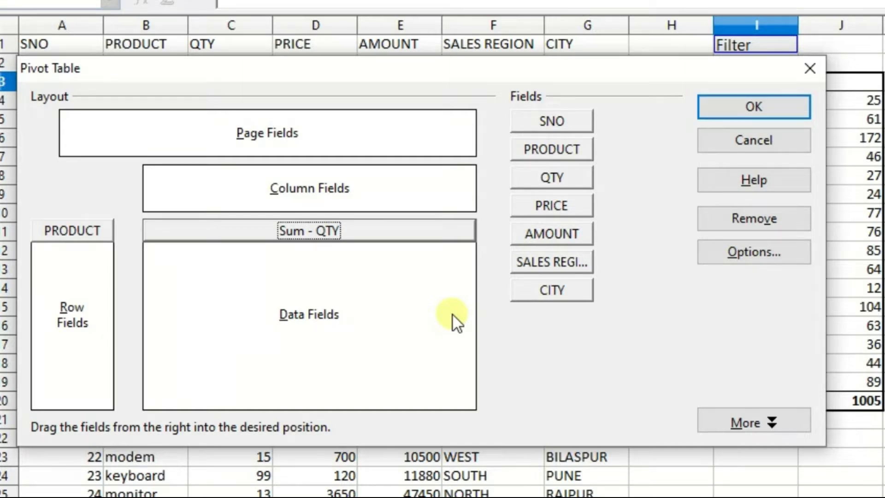
drag(542, 292, 381, 183)
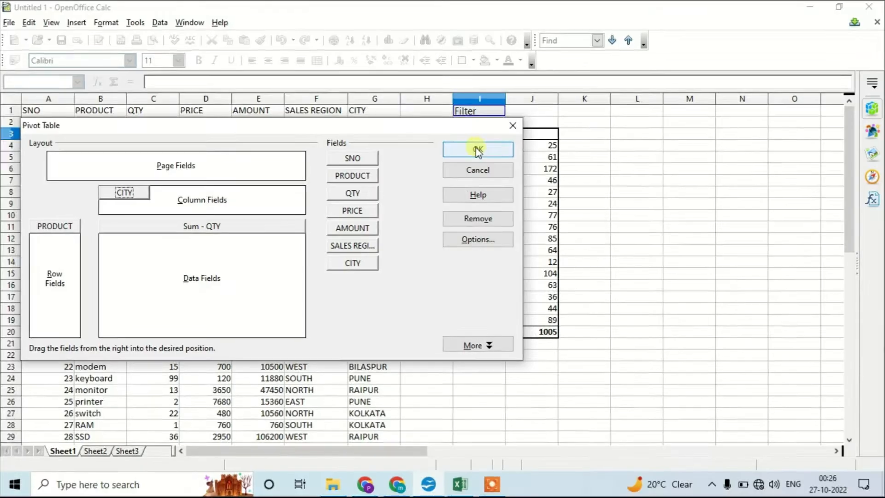
click(748, 103)
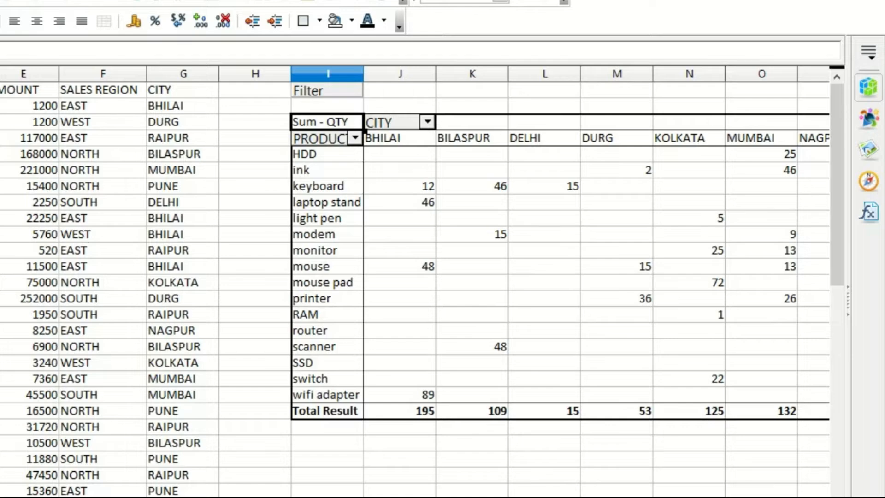
Step: Look along the mouse row of the pivot table to read its quantities for each city, and return to the product name
scroll(415, 276, right, 4)
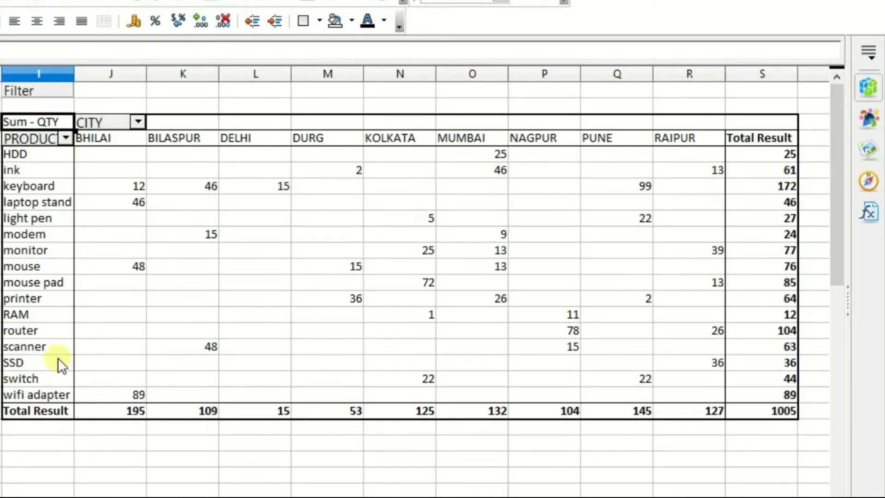
click(57, 264)
key(Right)
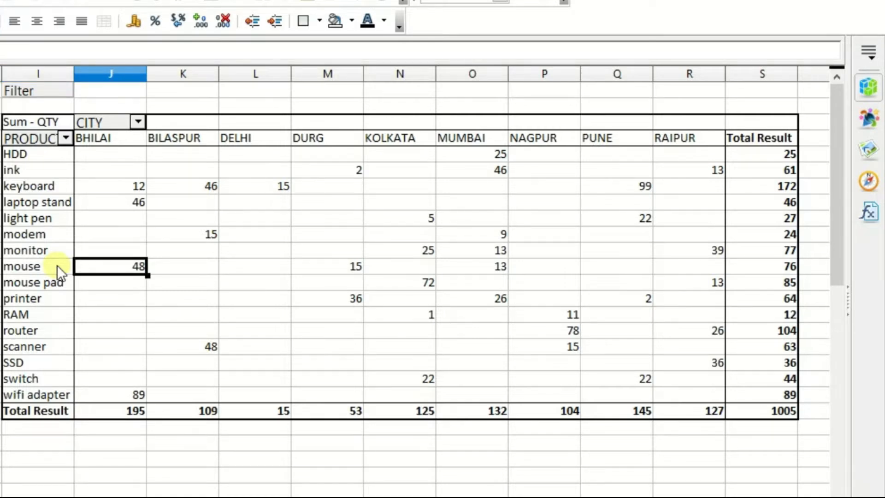
key(Right)
key(Right)
key(Right)
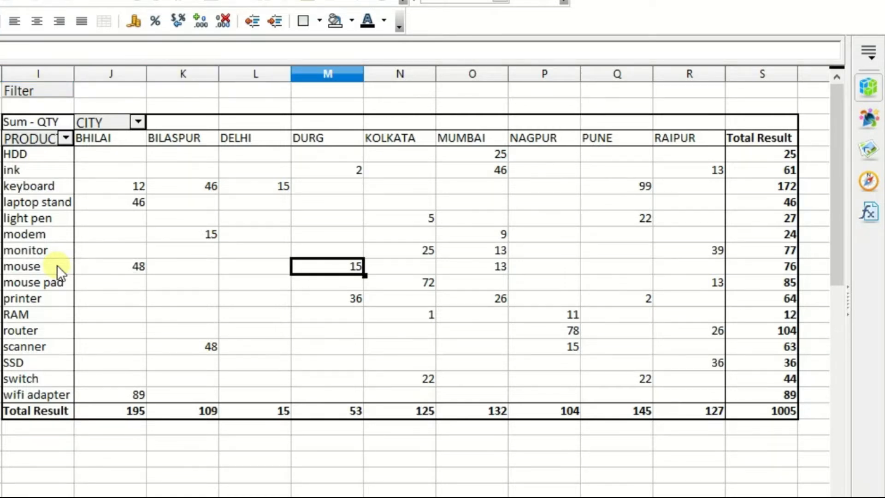
key(Right)
key(Right)
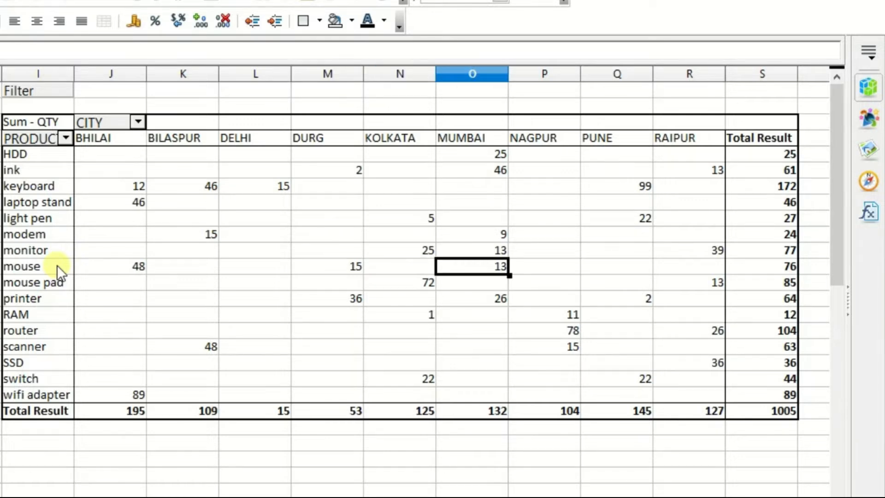
key(Right)
key(Right)
key(Right)
key(Right)
key(Left)
key(Left)
key(Left)
key(Left)
key(Left)
key(Left)
key(Left)
key(Left)
key(Left)
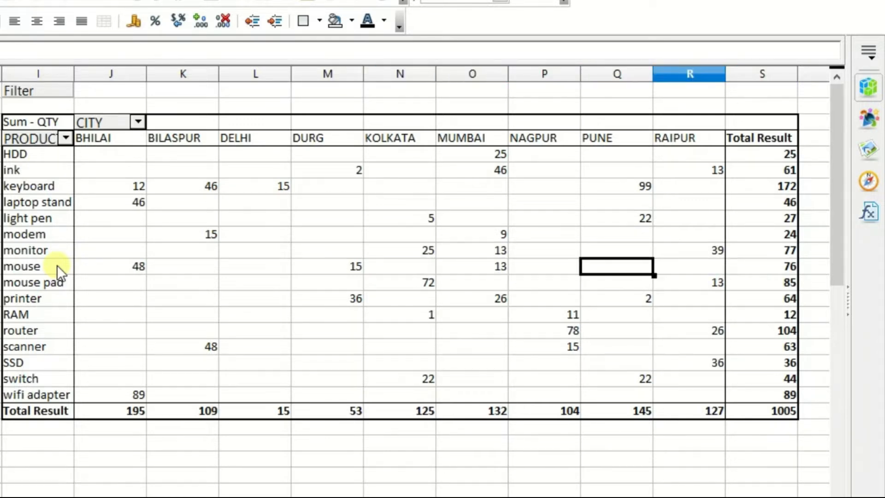
key(Left)
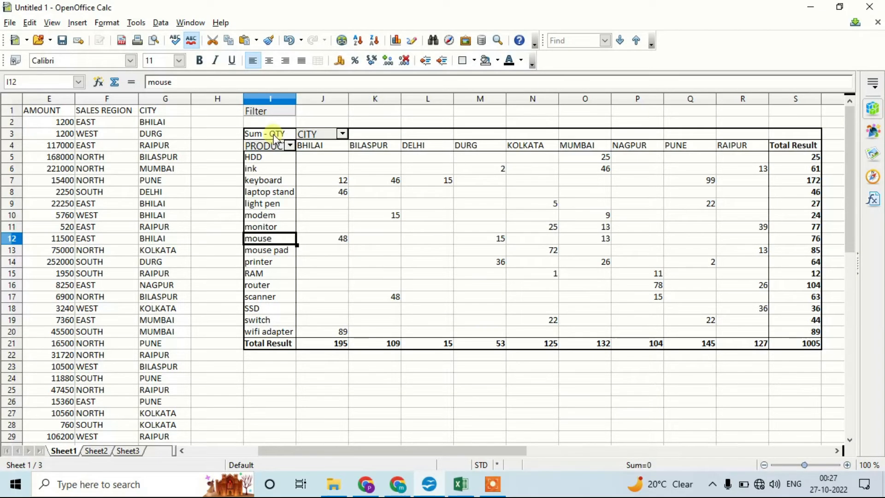
Step: Edit the pivot table's layout to add SALES REGION after CITY in the column fields, and apply it
right_click(45, 123)
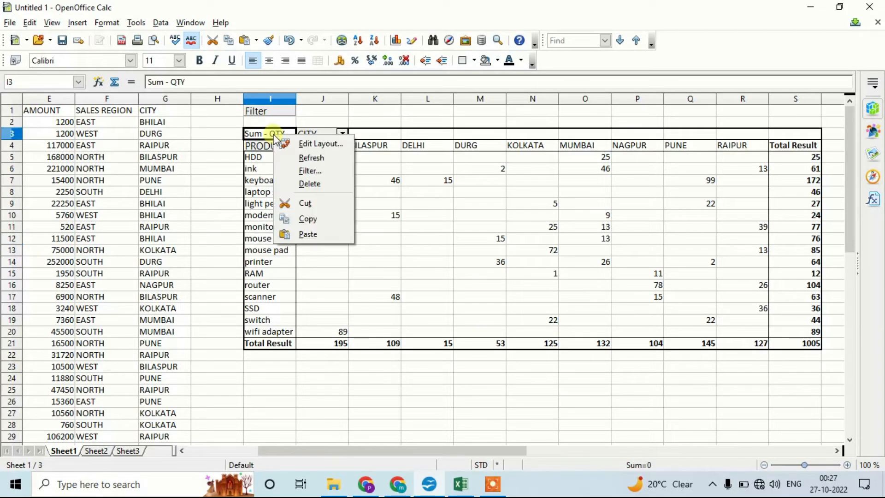
click(298, 144)
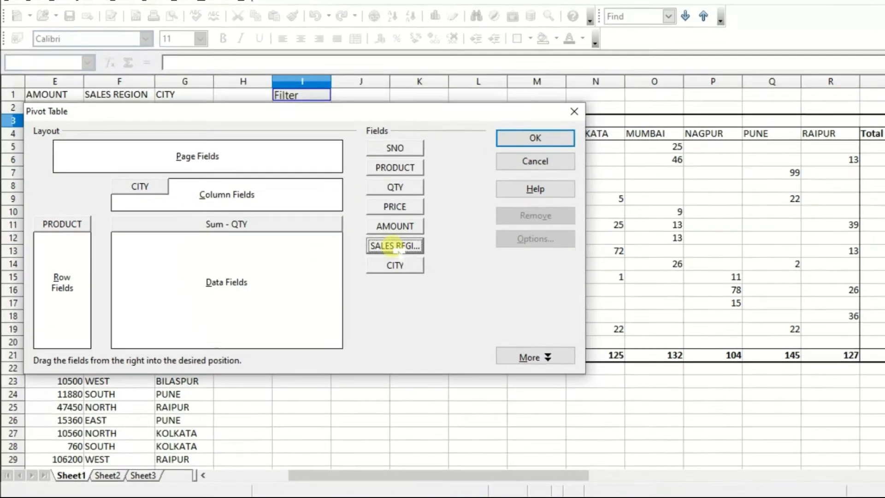
drag(397, 247, 265, 207)
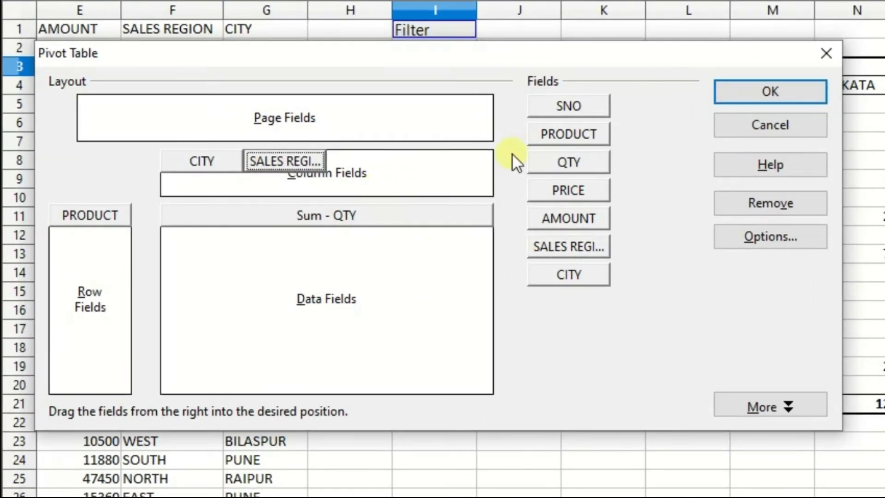
click(754, 95)
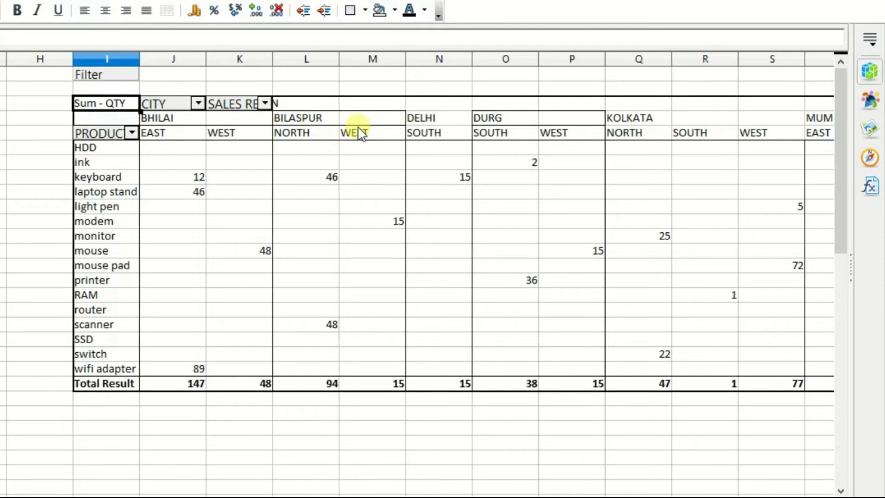
Step: Look along the pivot table's column headings to read the sales regions under each city from BHILAI to KOLKATA
drag(307, 496, 318, 496)
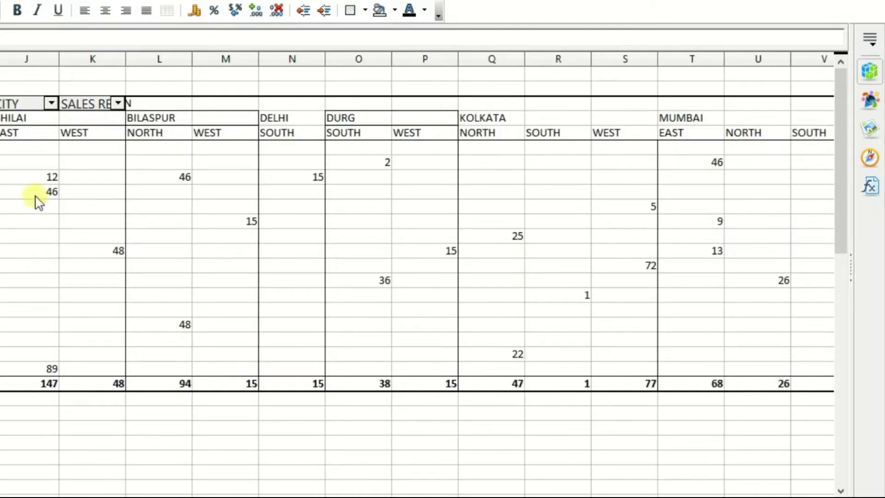
click(41, 119)
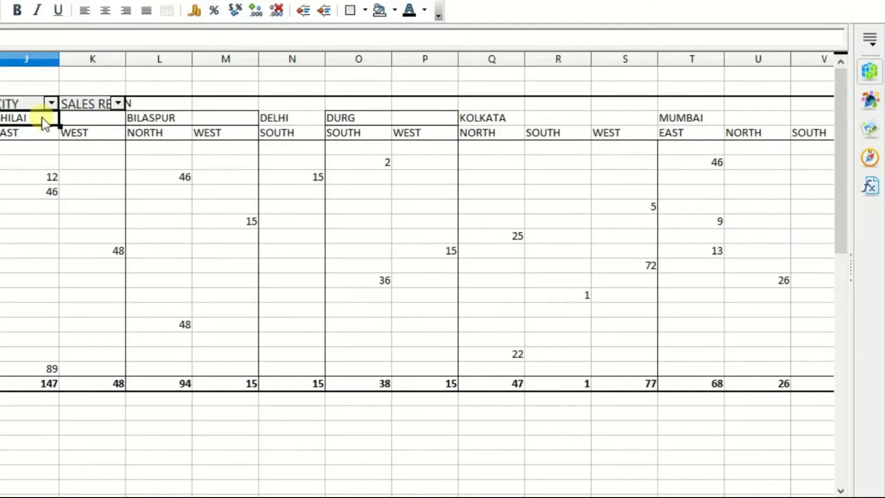
click(73, 134)
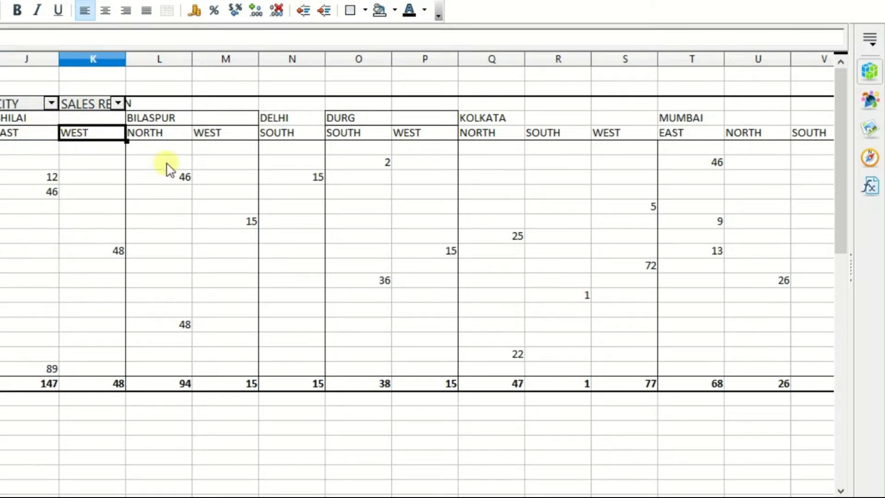
click(155, 119)
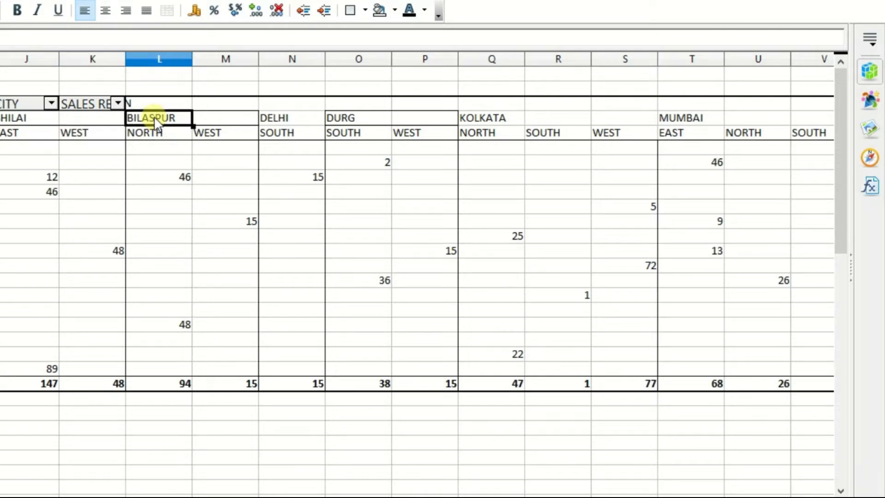
key(shift+Down)
key(shift+Right)
key(Right)
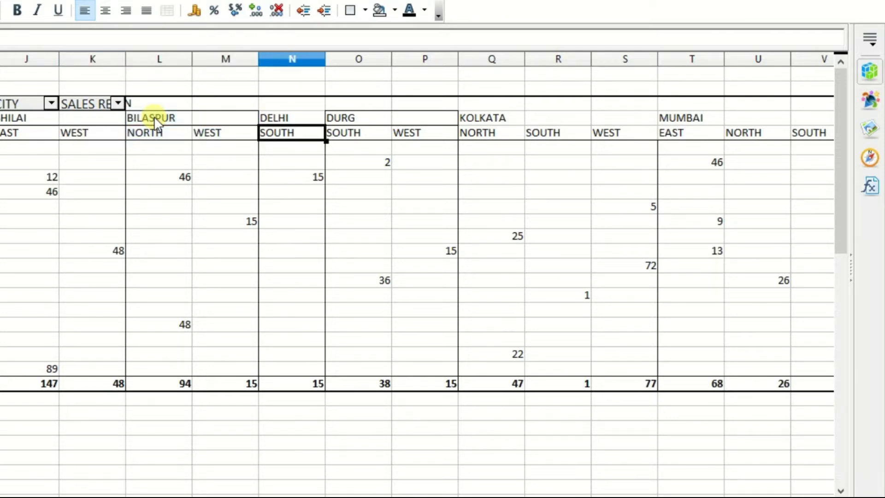
key(Right)
Step: Look through the remaining city and region headings up to the Total Result column, and return to the start of the pivot table
key(Right)
key(Right)
key(Up)
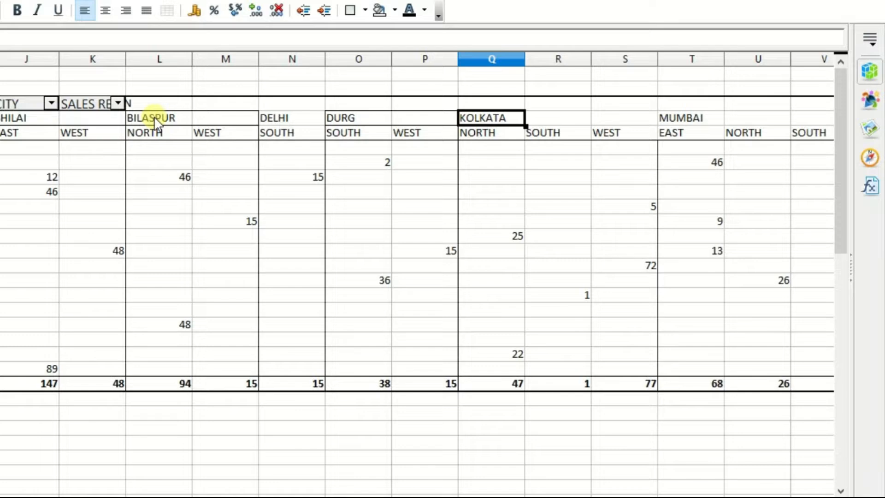
key(Right)
key(Right)
key(Right)
key(Right)
key(Right)
key(Right)
key(Right)
key(Right)
key(Right)
key(Right)
key(Right)
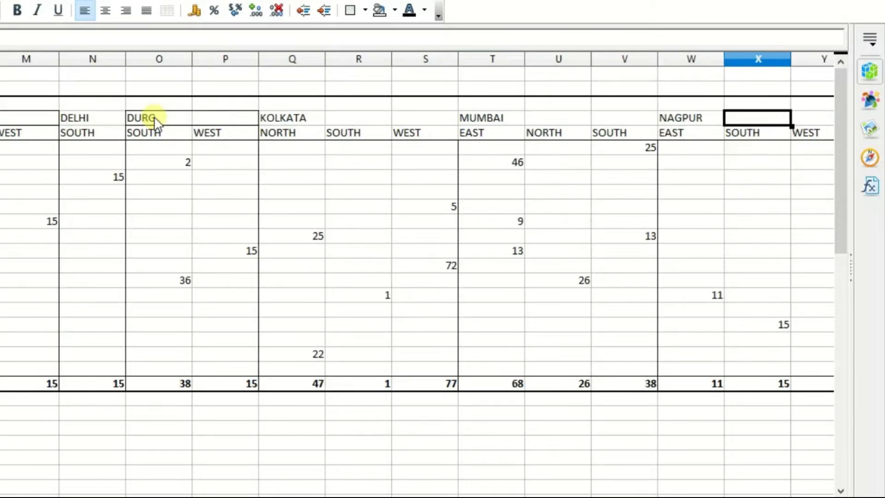
key(Right)
key(Right)
key(Right)
key(Right)
key(Right)
key(Right)
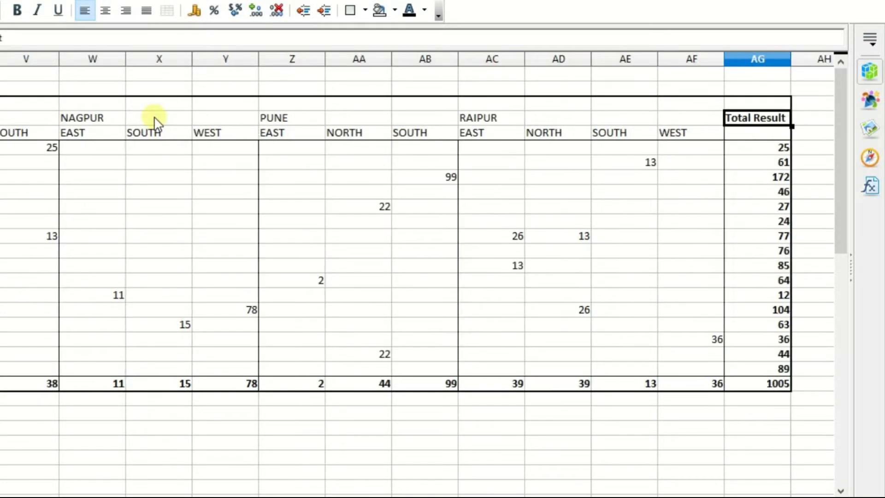
key(Left)
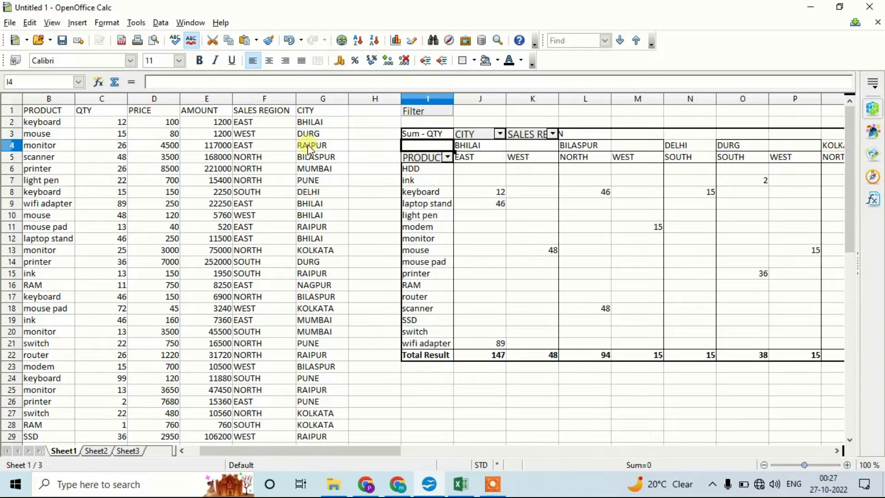
key(Up)
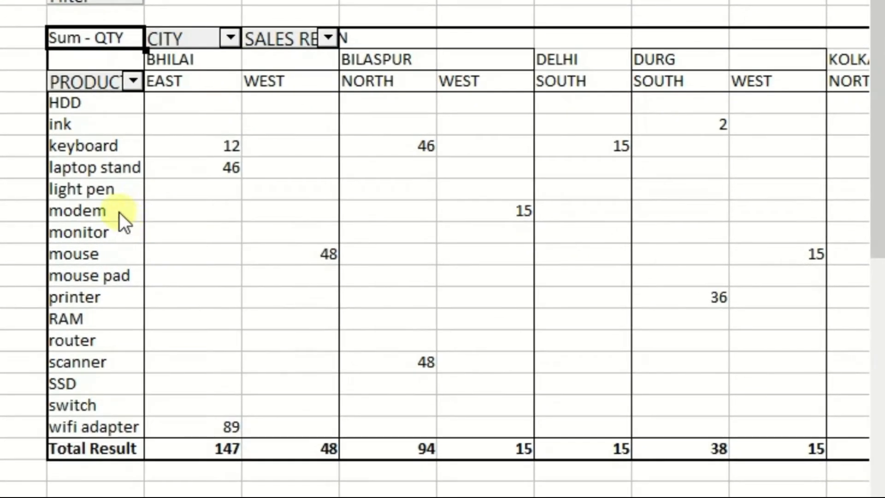
Step: Look along the modem row of the pivot table to find its quantity under BILASPUR, WEST
click(166, 209)
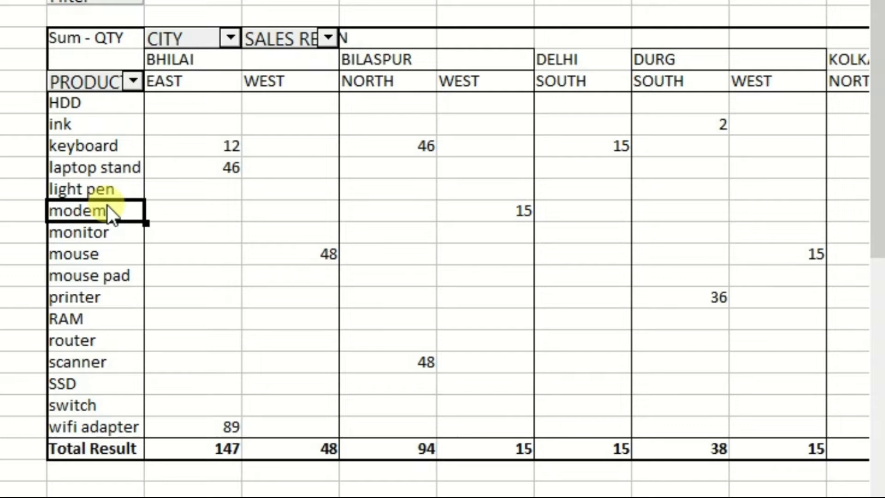
key(Right)
key(Right)
key(Right)
key(Right)
key(Right)
key(Left)
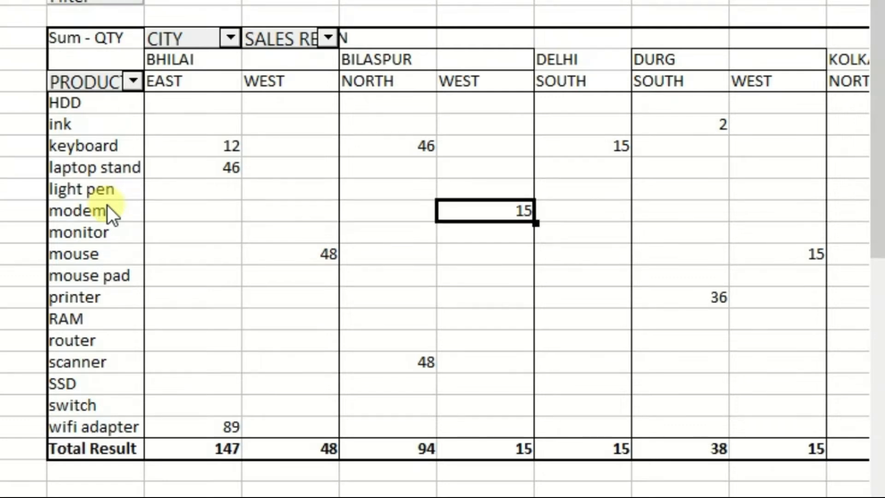
key(Left)
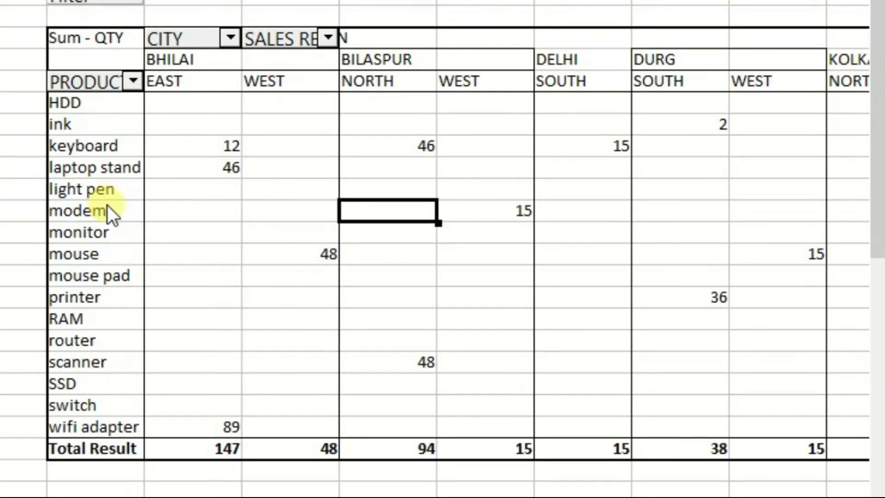
key(Right)
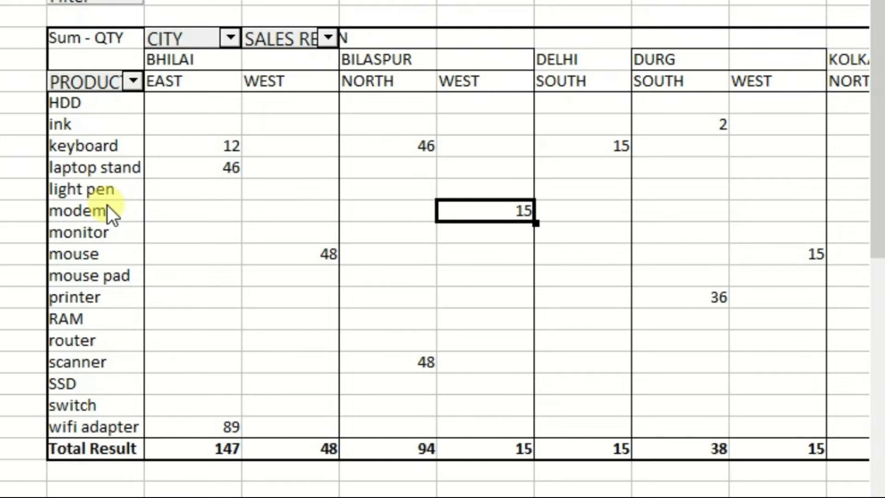
key(Left)
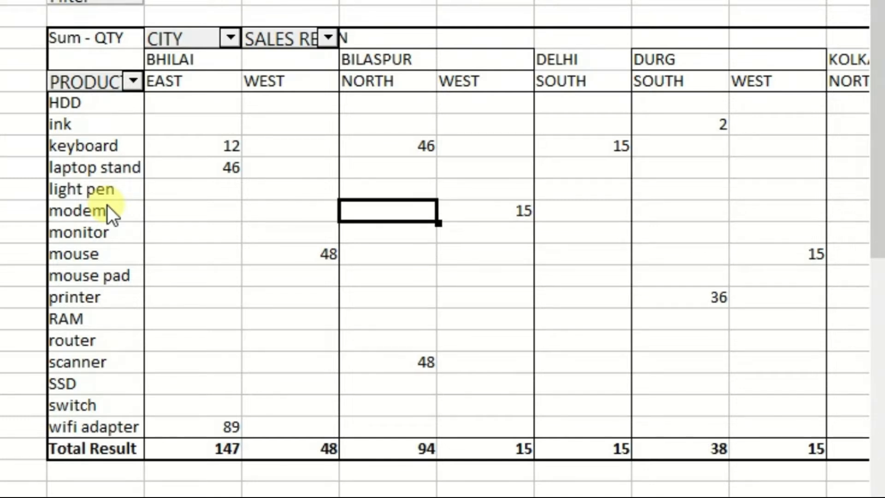
Step: Set the QTY of the BILASPUR modem record in row 23 of the source data to 25
key(Left)
key(Left)
key(Left)
key(Left)
key(Left)
key(Left)
key(Left)
key(Left)
key(Down)
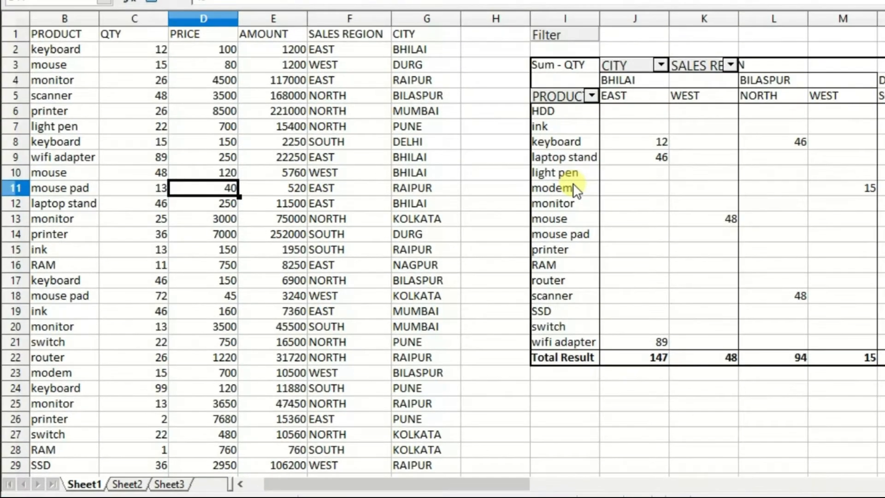
key(Down)
key(Down)
key(Down)
key(Down)
key(Down)
key(Down)
key(Down)
key(Down)
key(Down)
key(Down)
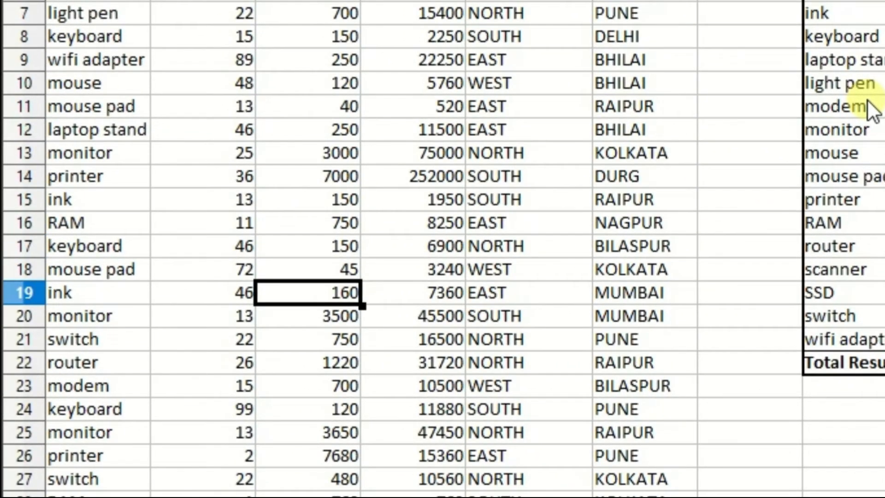
key(Down)
key(Right)
key(Left)
key(Left)
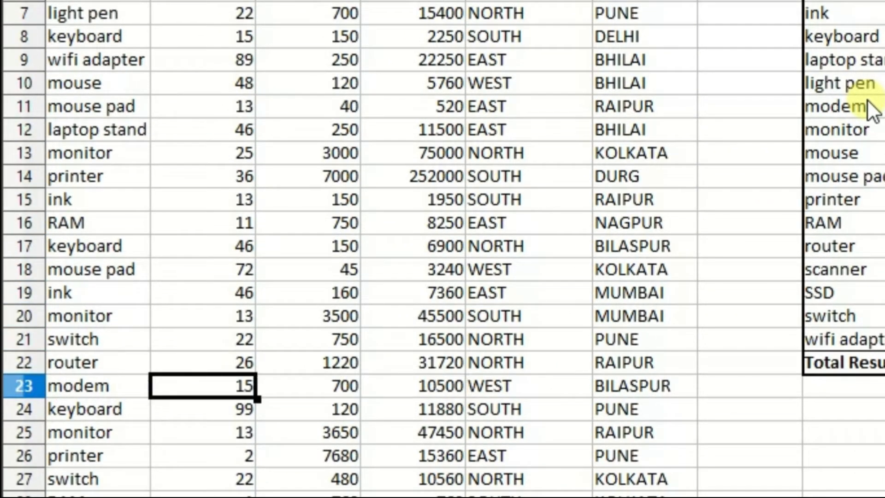
text(25)
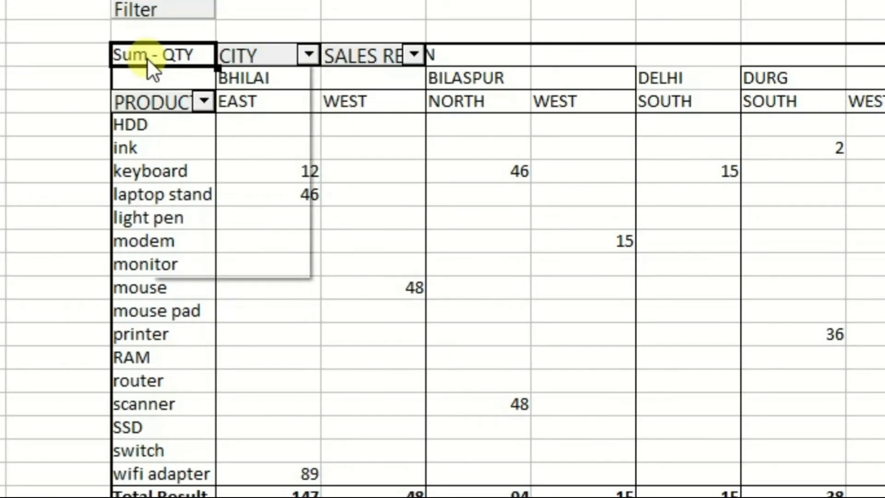
Step: Refresh the pivot table and check the modem quantity under BILASPUR, WEST
click(242, 107)
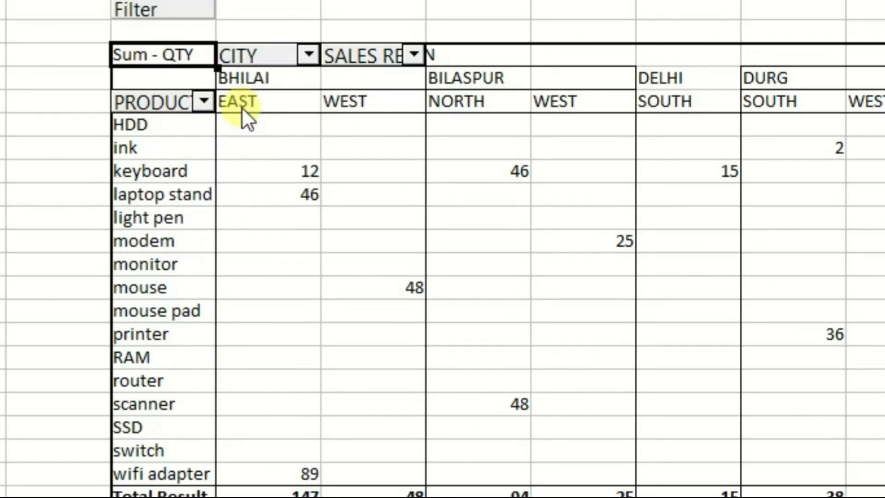
click(609, 249)
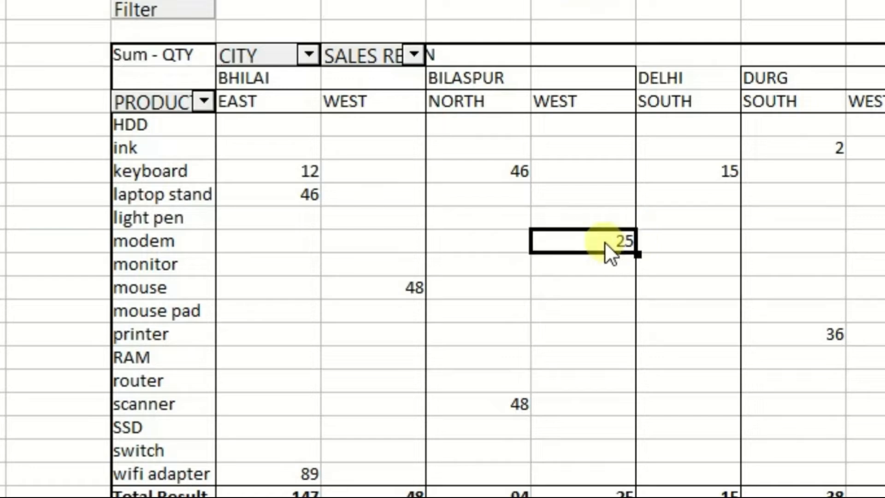
click(343, 243)
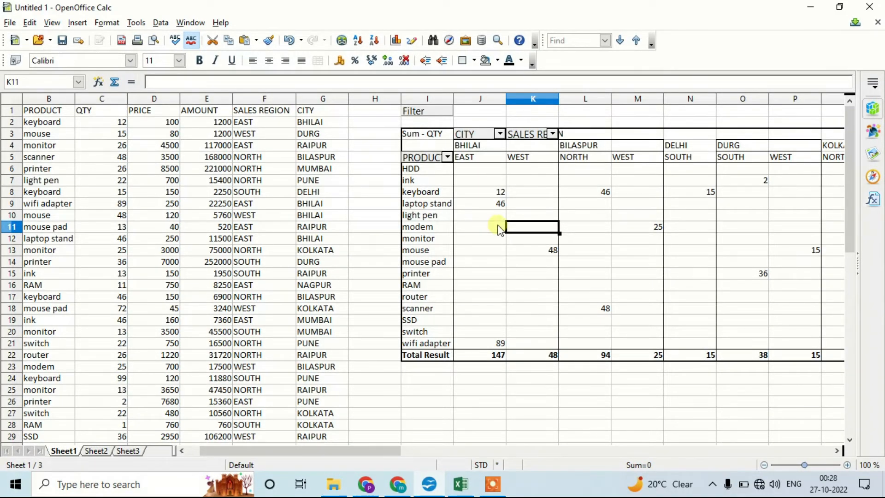
Step: Edit the pivot table's layout to move SALES REGION from the column fields to the row fields below PRODUCT, and apply it
right_click(416, 142)
click(446, 146)
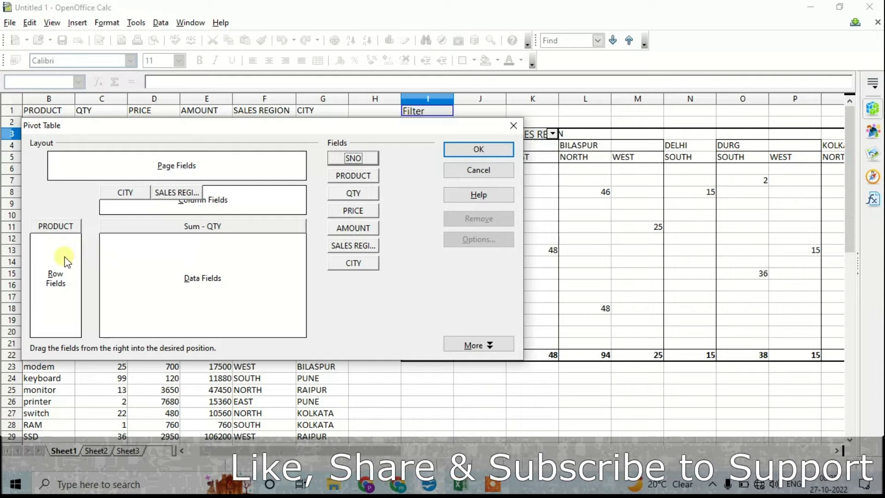
click(178, 194)
drag(68, 259, 68, 259)
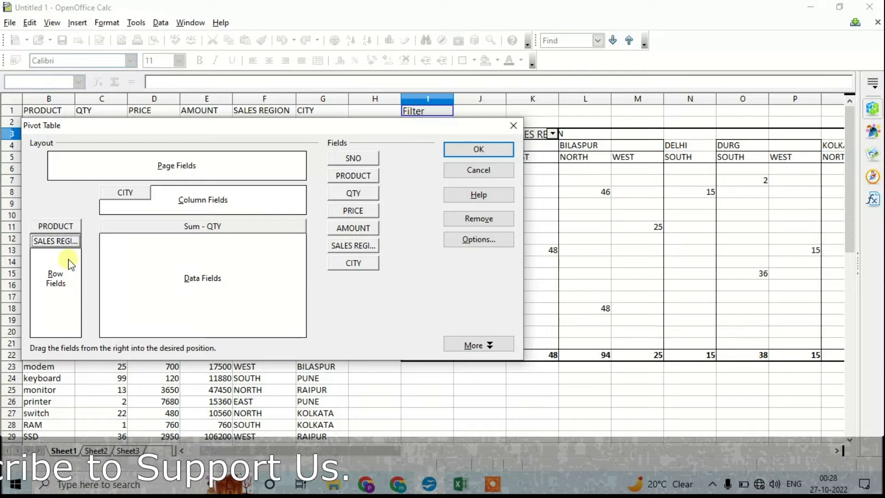
click(467, 154)
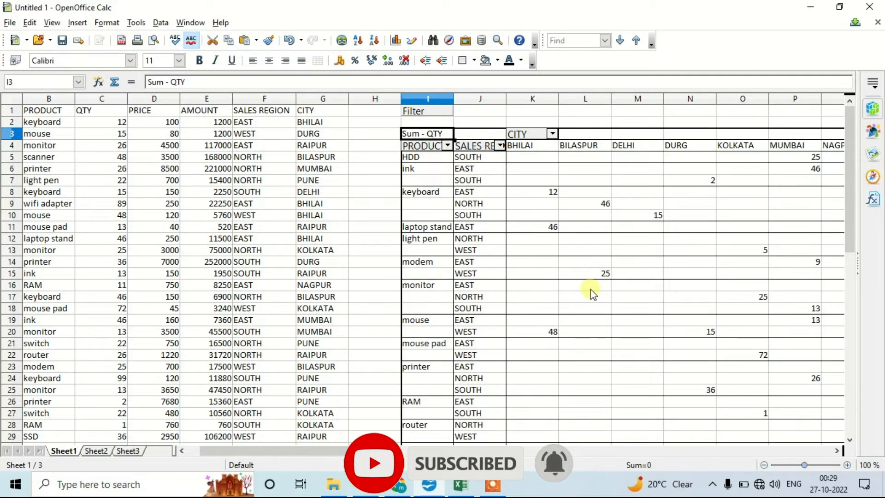
Step: Select the complete sales data with its headers, range A1:G36, in Sheet1
key(Home)
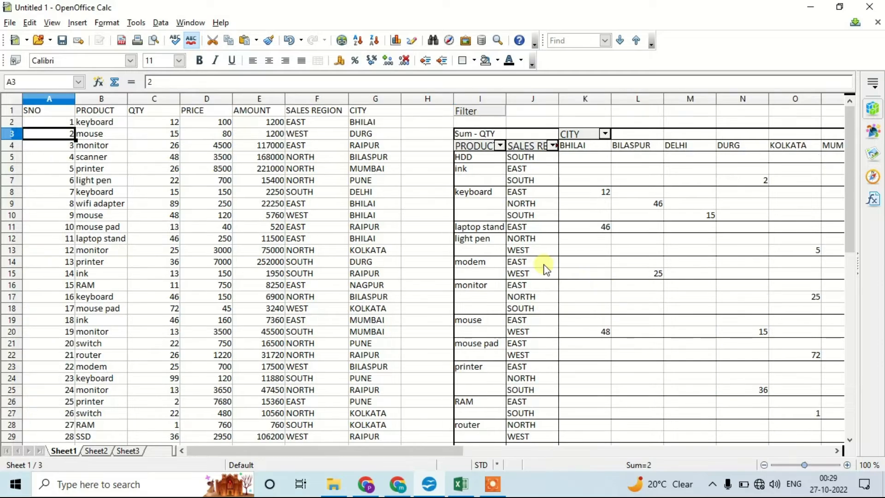
key(ctrl+Home)
key(ctrl+shift+Right)
key(shift+Down)
key(shift+Down)
key(shift+Down)
key(shift+Down)
key(shift+Down)
key(shift+Down)
key(shift+Down)
key(shift+Down)
key(shift+Down)
key(shift+Down)
key(shift+Down)
key(shift+Down)
key(shift+Down)
key(shift+Down)
key(shift+Down)
key(shift+Down)
key(shift+Down)
key(shift+Down)
key(shift+Down)
key(shift+Down)
key(shift+Down)
key(shift+Down)
key(shift+Down)
key(shift+Down)
key(shift+Down)
key(shift+Down)
key(shift+Down)
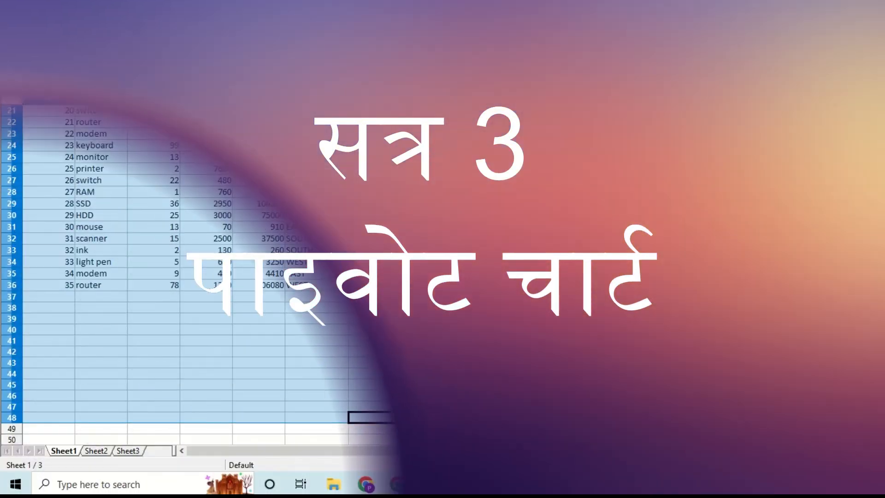
scroll(276, 206, up, 7)
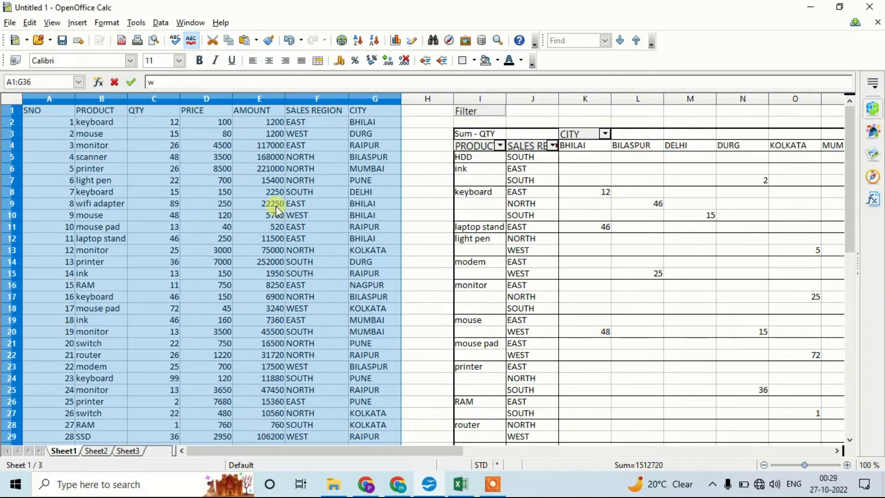
Step: Switch to Excel 2016 and paste the sales data into a blank workbook starting at cell A1
click(80, 489)
text(excel)
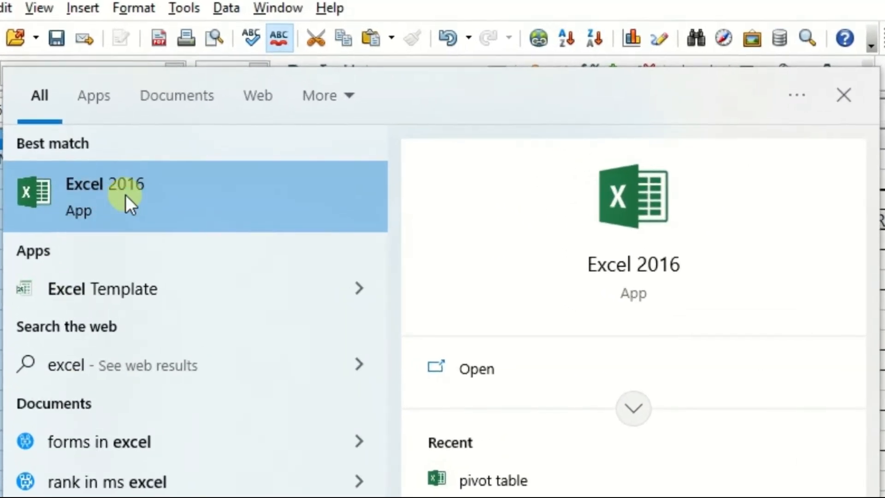
click(125, 195)
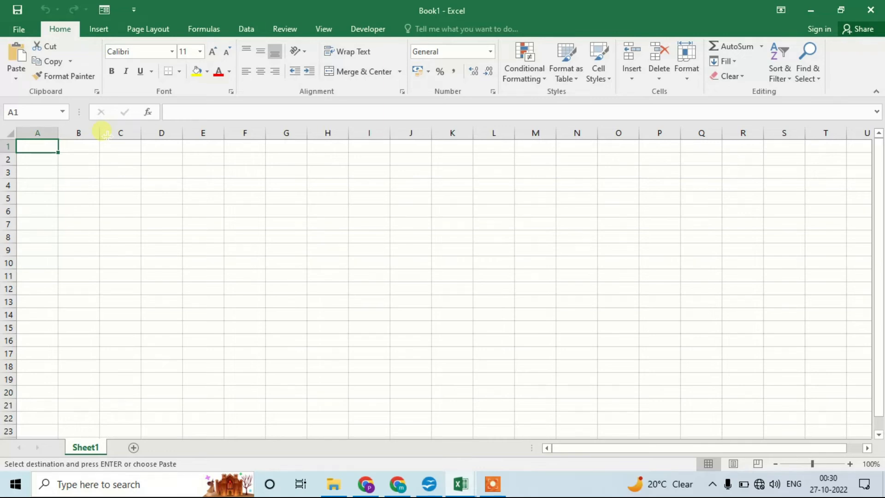
key(ctrl+v)
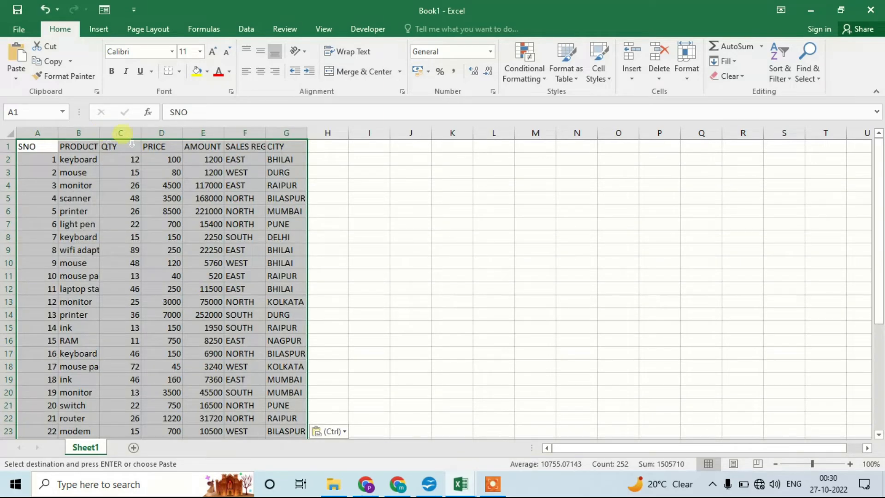
Step: Fit the widths of columns A to G to their contents and select the whole sales data table
drag(45, 134, 259, 141)
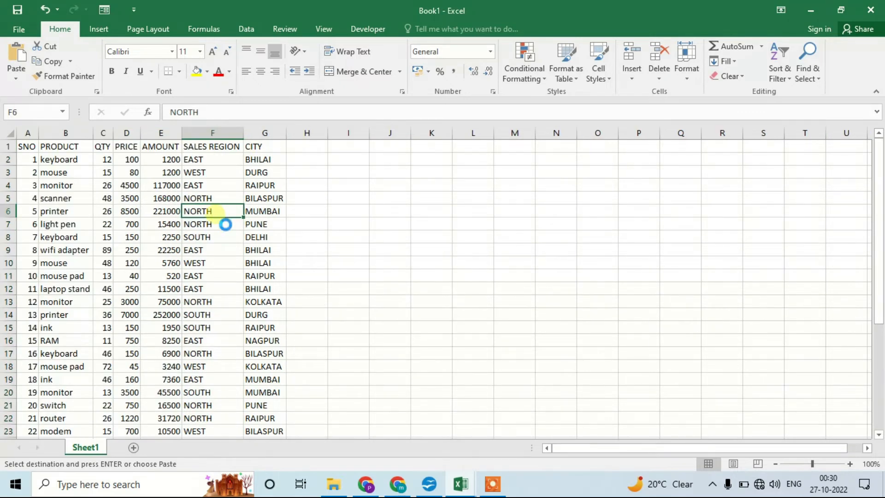
key(ctrl+a)
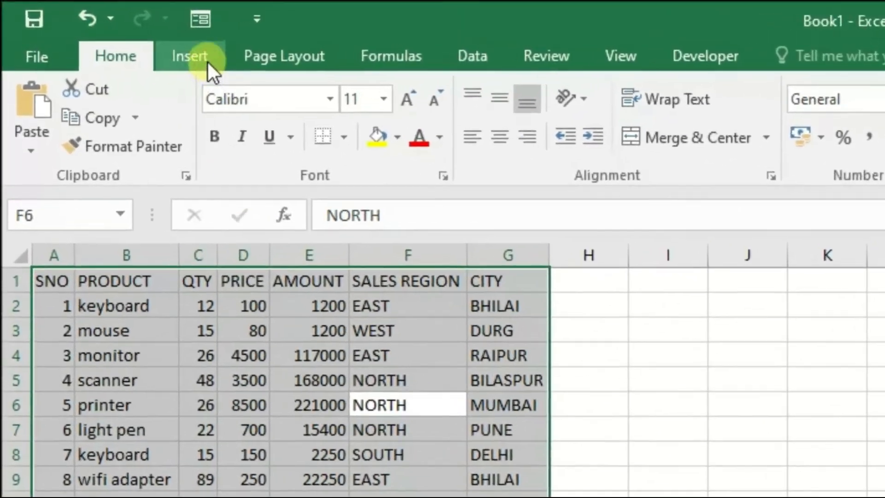
Step: Create a pivot table from Sheet1 range A1:G36, placed on the existing worksheet at cell I1
click(175, 48)
click(51, 115)
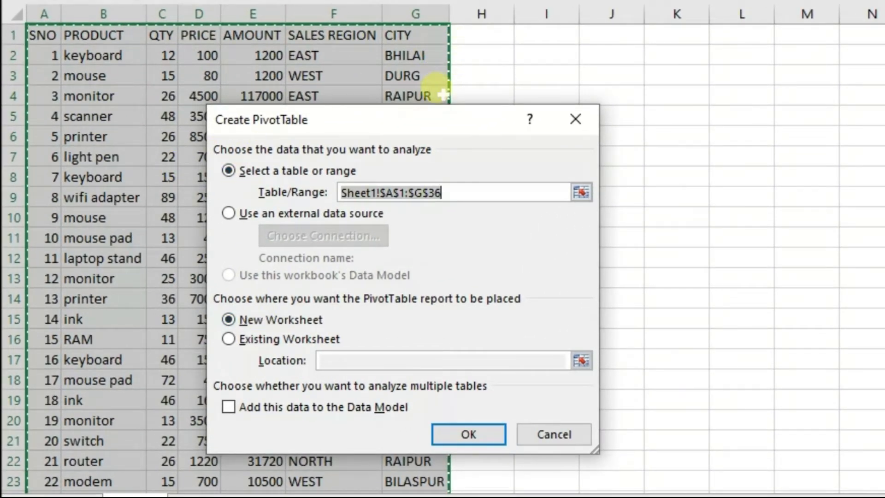
click(240, 341)
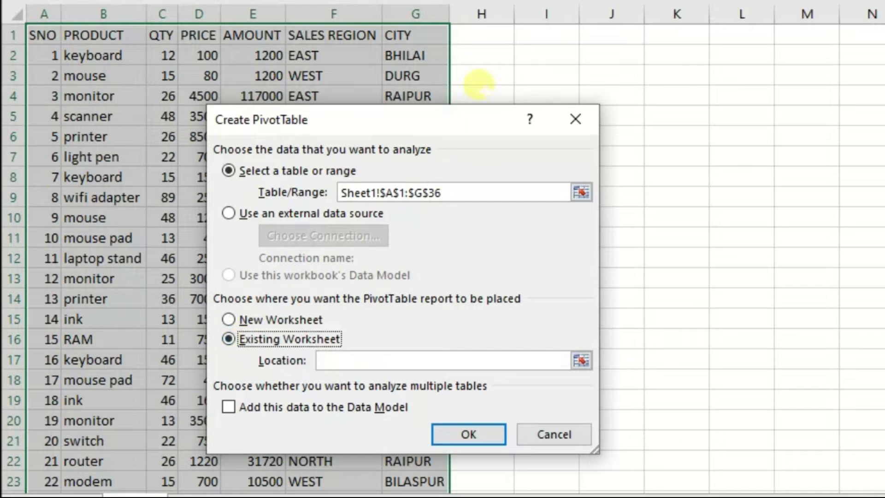
click(551, 36)
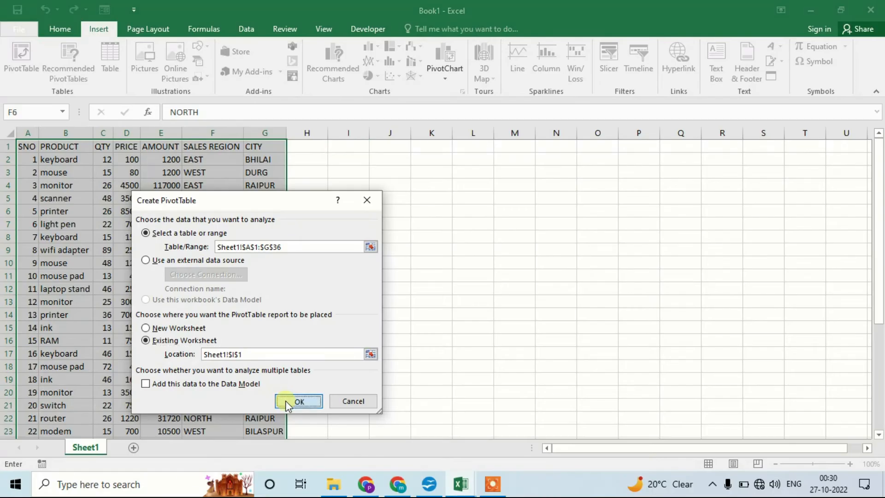
click(454, 420)
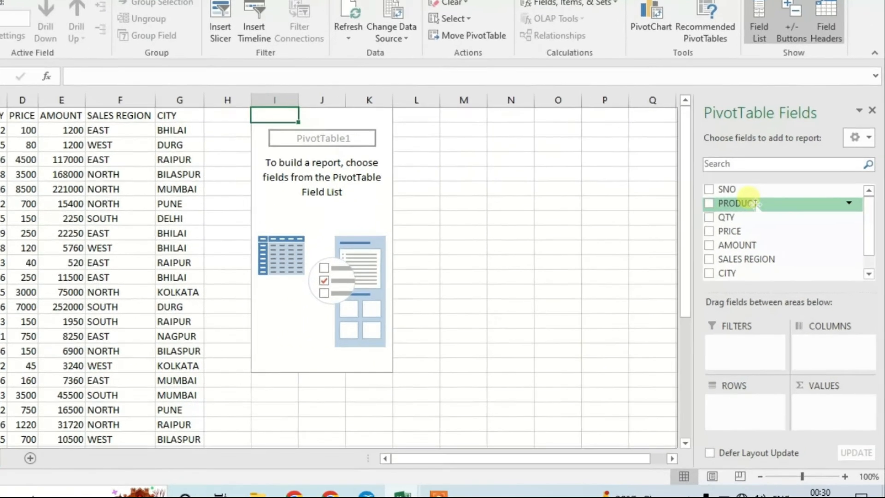
Step: Lay out the pivot table with PRODUCT as rows, the sum of QTY as values and CITY as columns, and close the field list
drag(760, 222, 710, 407)
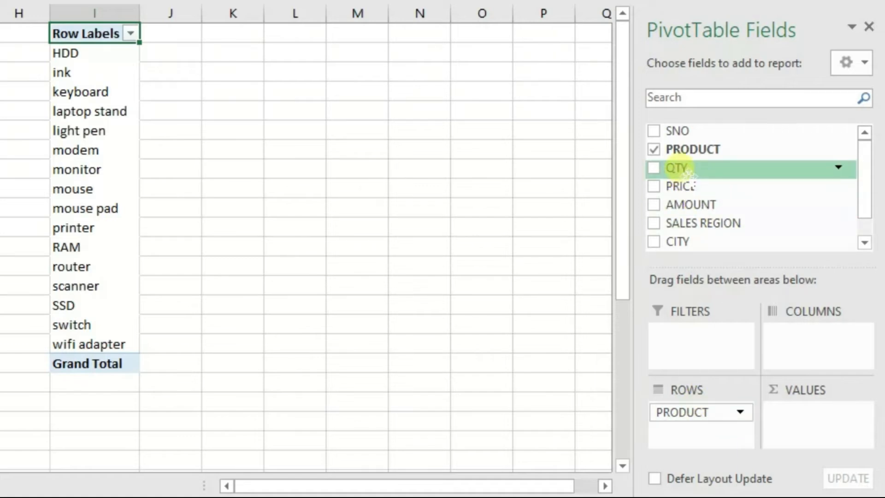
drag(686, 172, 811, 420)
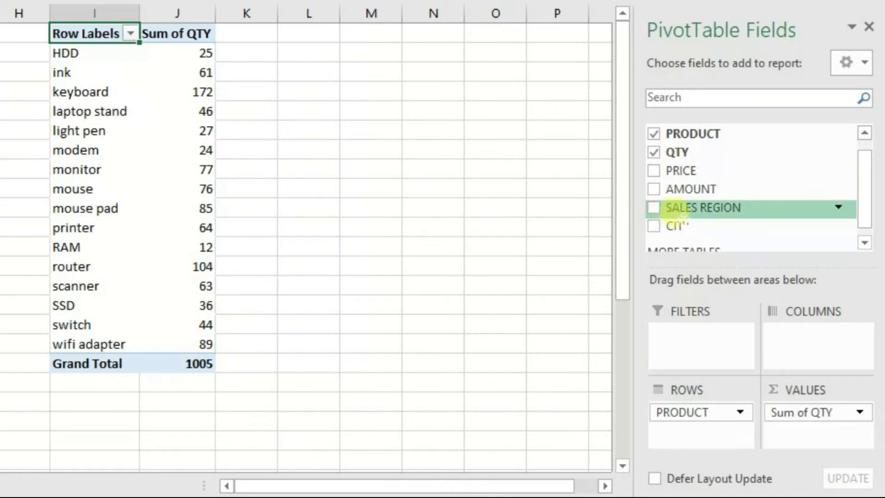
scroll(715, 226, down, 1)
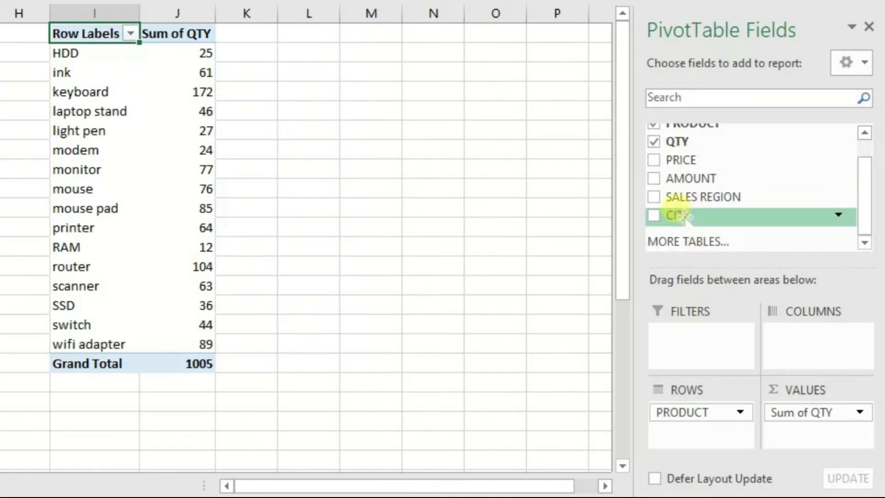
drag(682, 218, 804, 339)
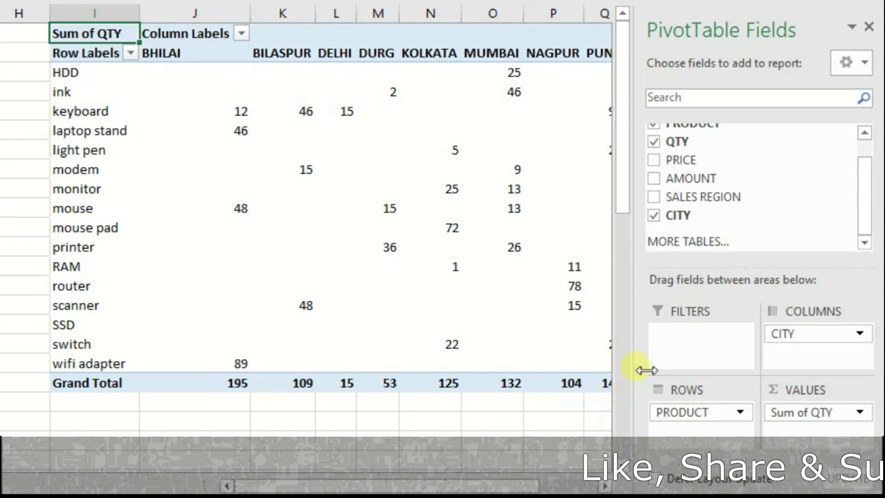
drag(317, 487, 434, 490)
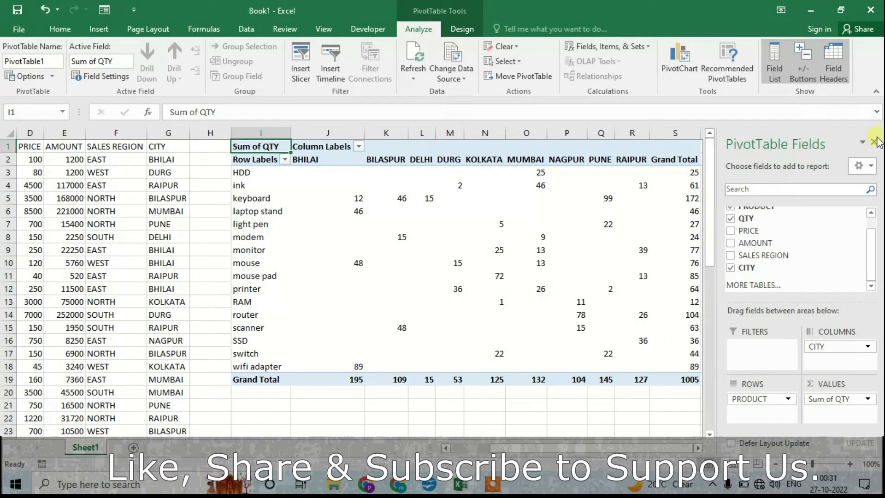
drag(759, 150, 876, 150)
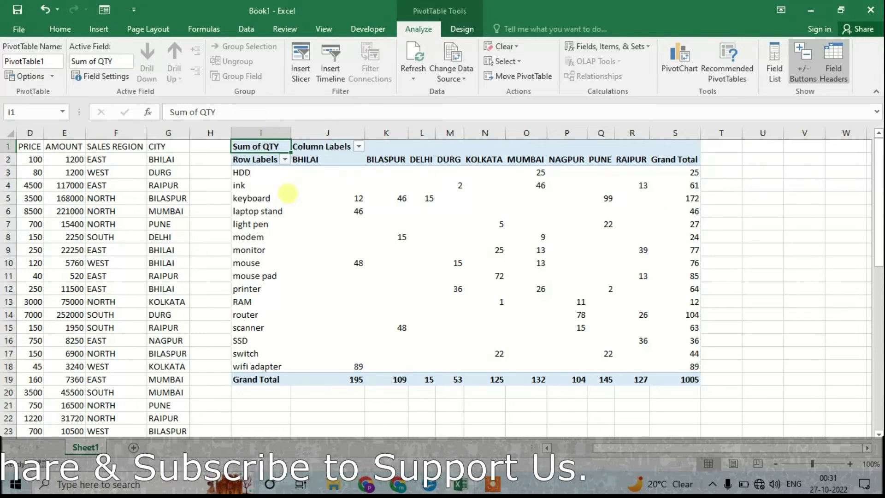
Step: Select the whole pivot table, from cell I1 through the grand totals in S19
key(shift+Down)
key(shift+Down)
key(shift+Down)
key(shift+Down)
key(shift+Down)
key(shift+Down)
key(shift+Down)
key(shift+Down)
key(shift+Down)
key(shift+Down)
key(shift+Down)
key(shift+Down)
key(shift+Down)
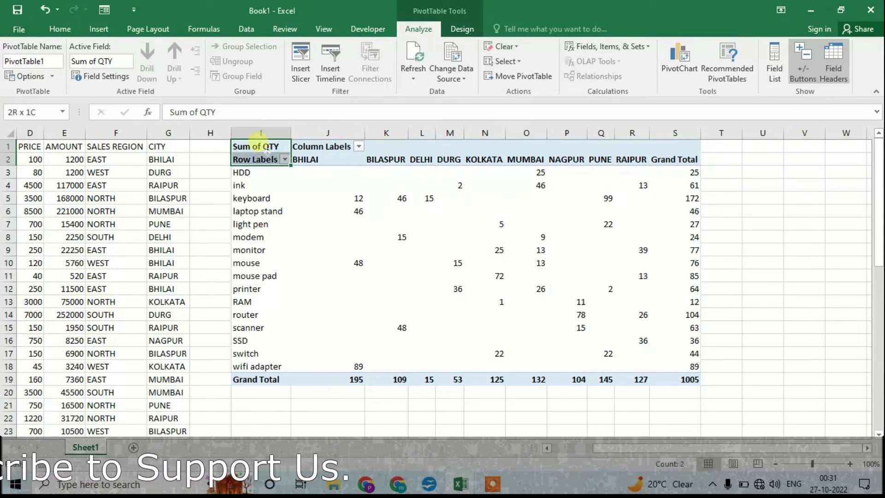
key(shift+Right)
key(shift+Right)
key(shift+Right)
key(shift+Right)
key(shift+Right)
key(shift+Right)
key(shift+Right)
key(shift+Right)
key(shift+Right)
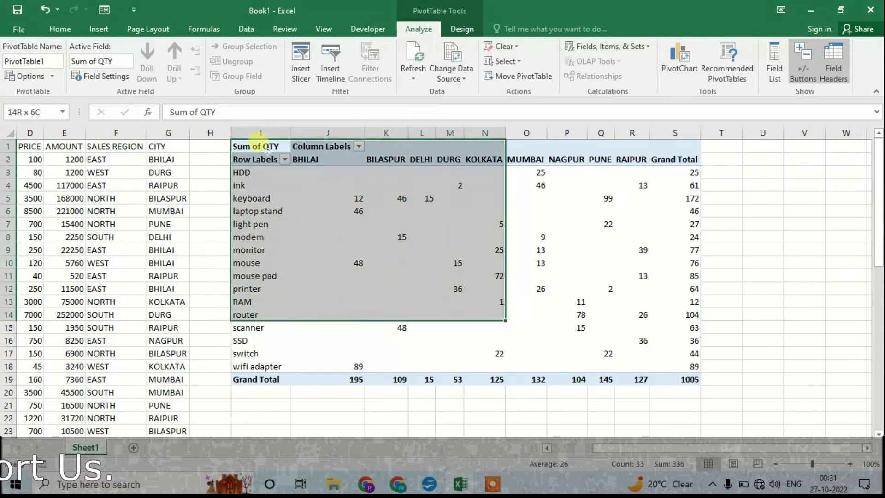
key(shift+Right)
key(shift+Down)
key(shift+Down)
key(shift+Down)
key(shift+Down)
key(shift+Down)
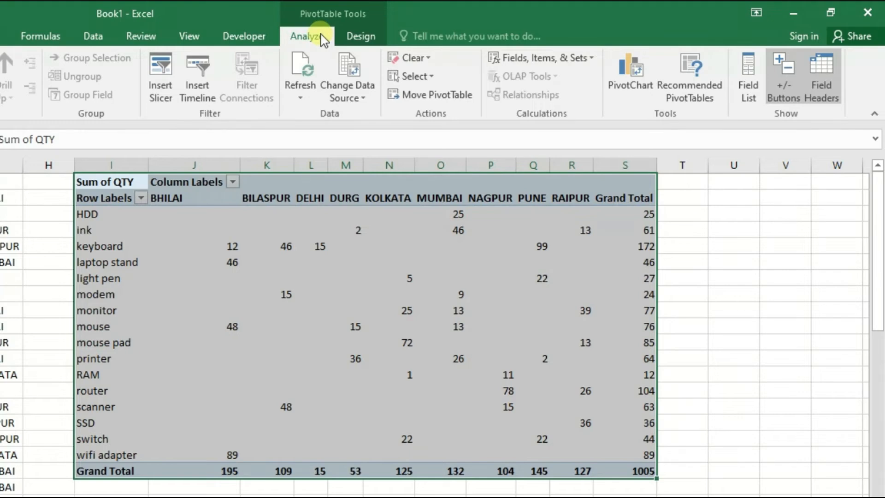
Step: Start a pivot chart from the selected pivot table and preview the column, area, scatter, radar and line chart types
click(630, 74)
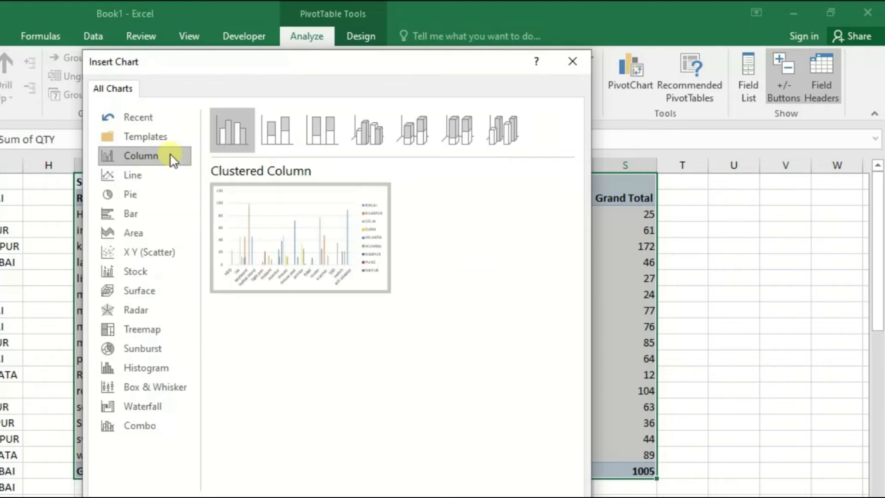
click(272, 129)
click(321, 129)
click(368, 132)
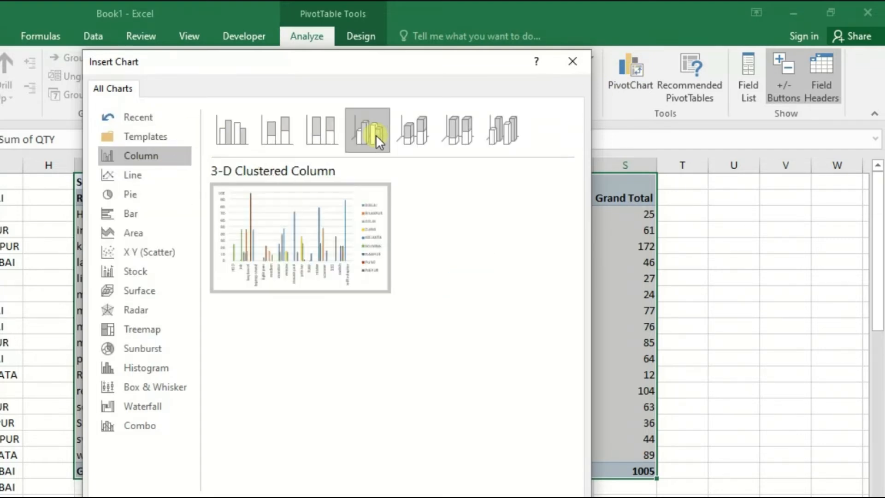
click(419, 137)
click(380, 130)
click(148, 226)
click(136, 252)
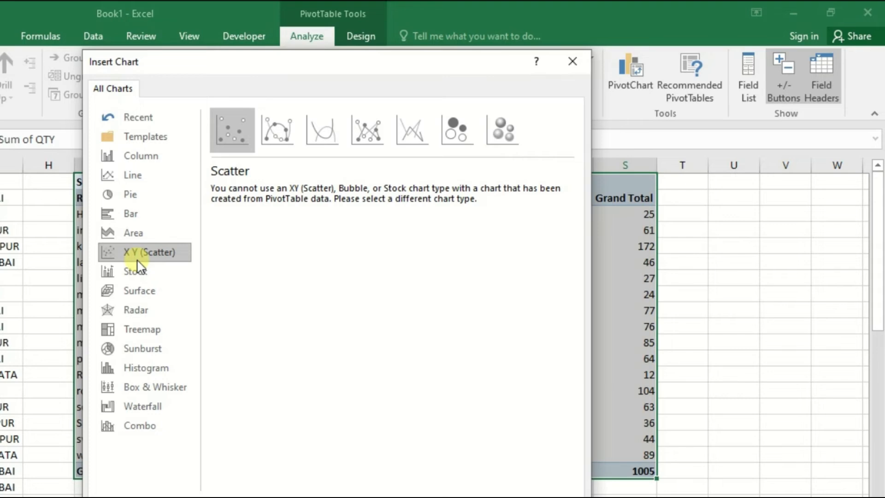
click(128, 311)
click(131, 177)
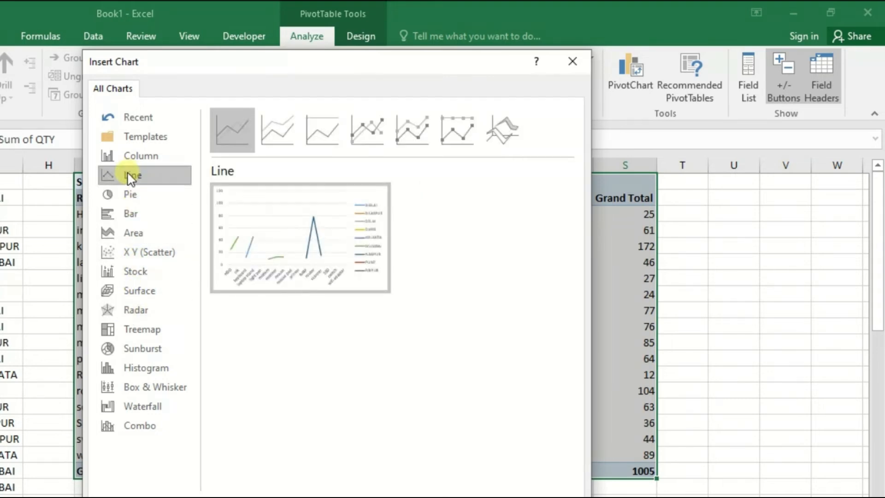
click(131, 159)
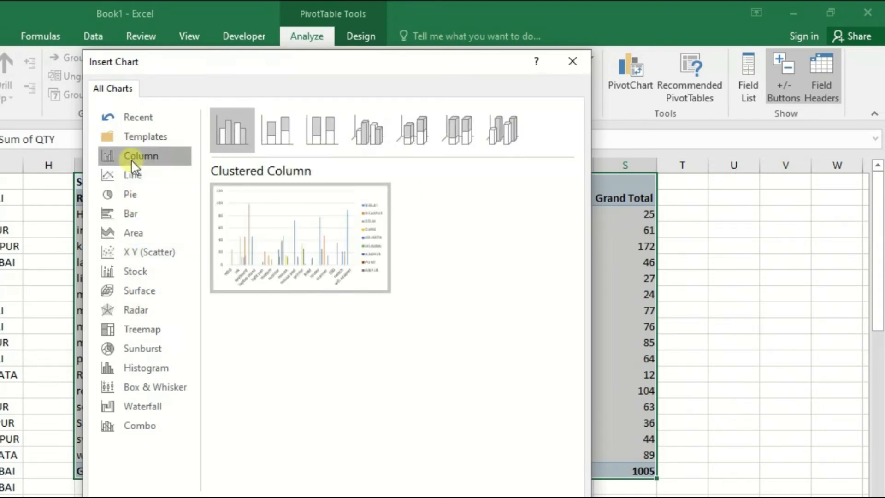
Step: Insert the pivot chart as a 3-D Clustered Column chart
mouse_move(289, 229)
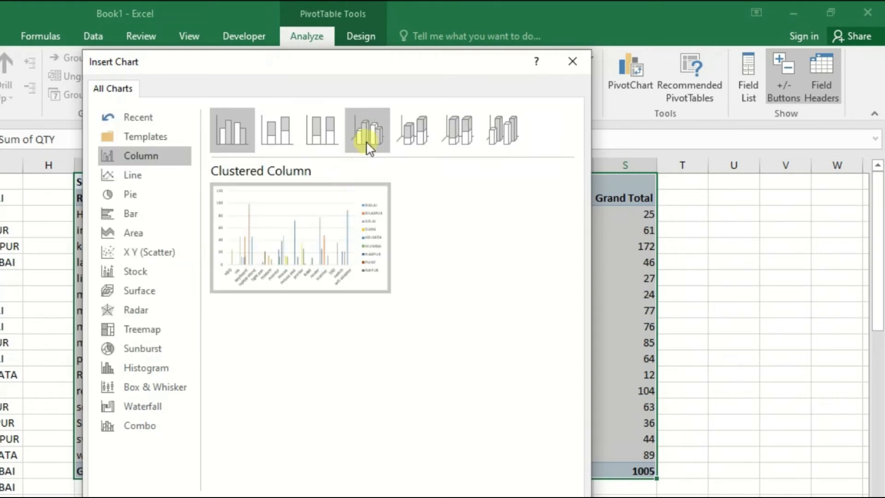
click(370, 125)
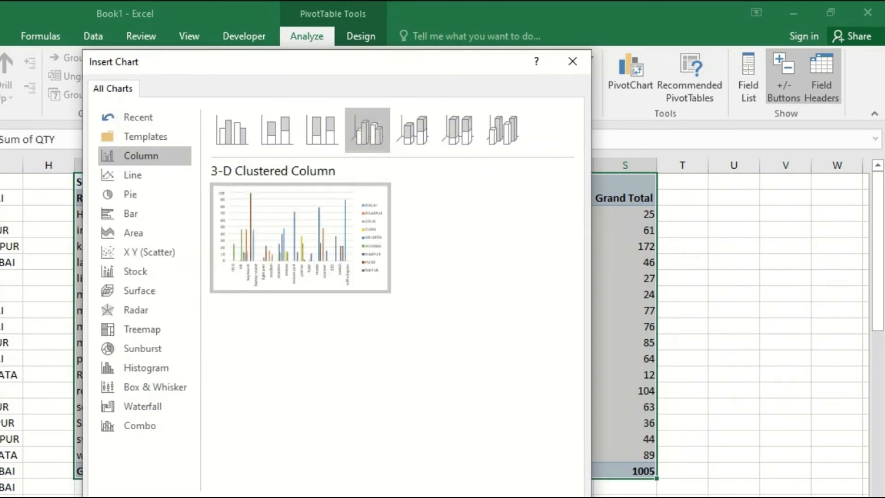
click(565, 416)
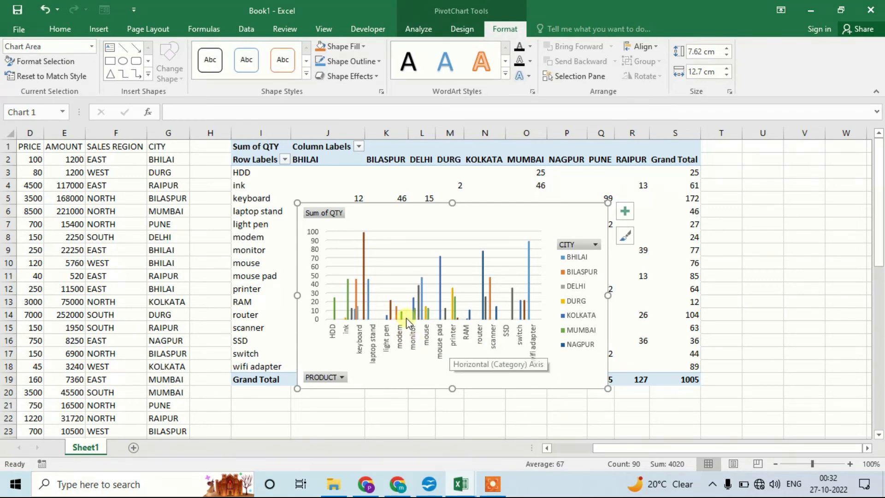
Step: Move the pivot chart below the pivot table's Grand Total row and enlarge it to about 14.18 cm wide by 8.36 cm high
right_click(408, 259)
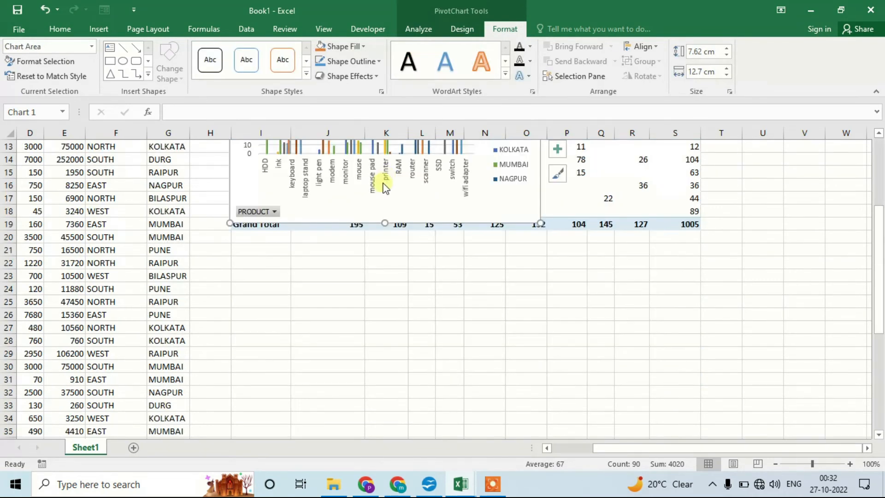
drag(381, 190, 350, 302)
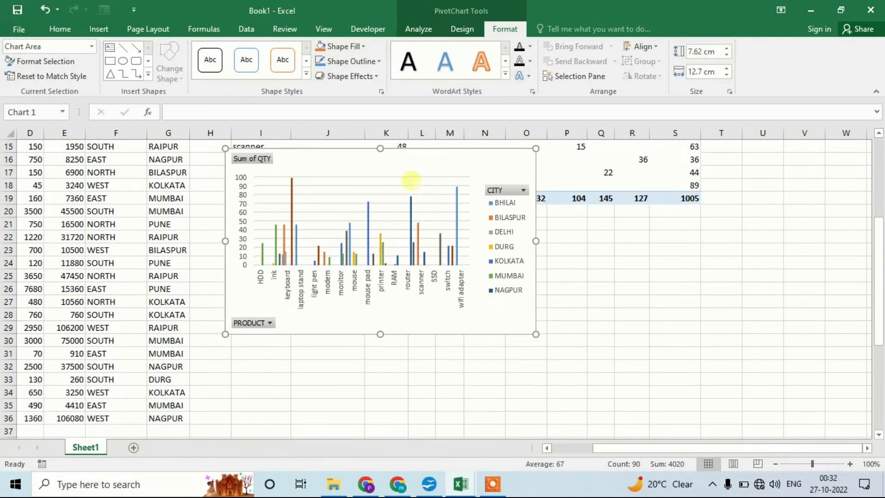
drag(411, 182, 416, 250)
drag(540, 402, 577, 419)
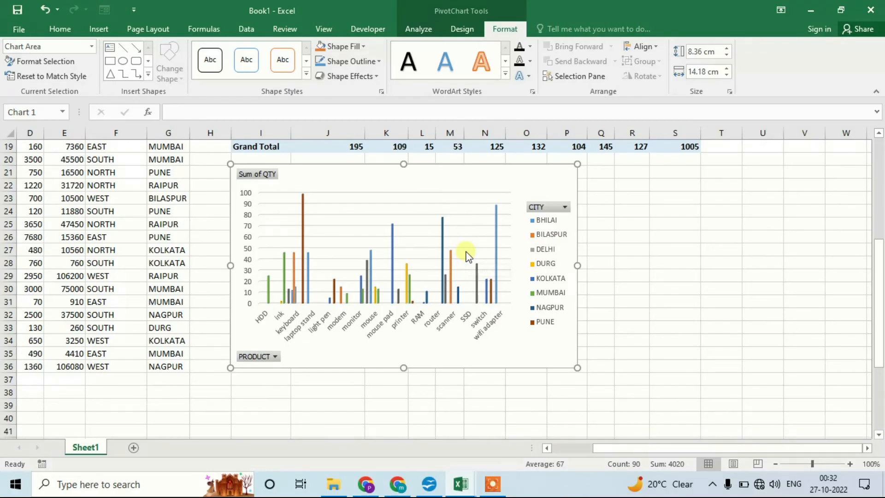
Step: Show the pivot table's field list again and add SALES REGION to the columns below CITY
scroll(466, 253, up, 6)
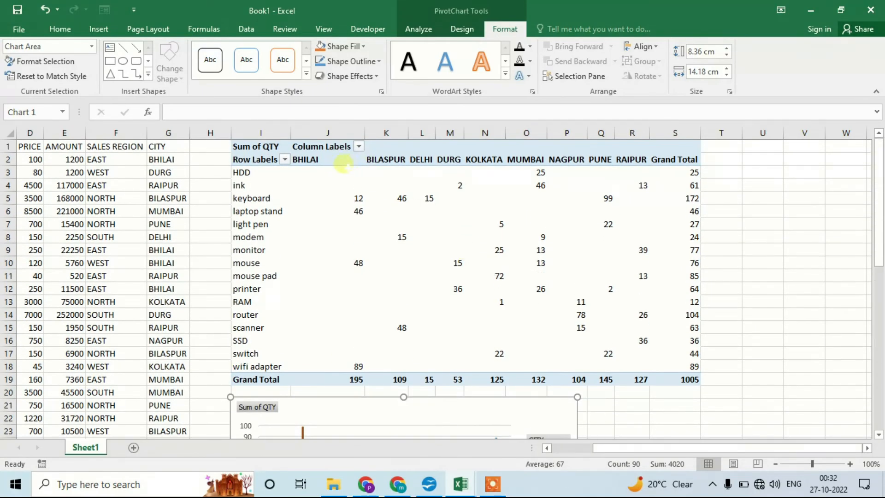
click(344, 164)
click(267, 162)
right_click(267, 163)
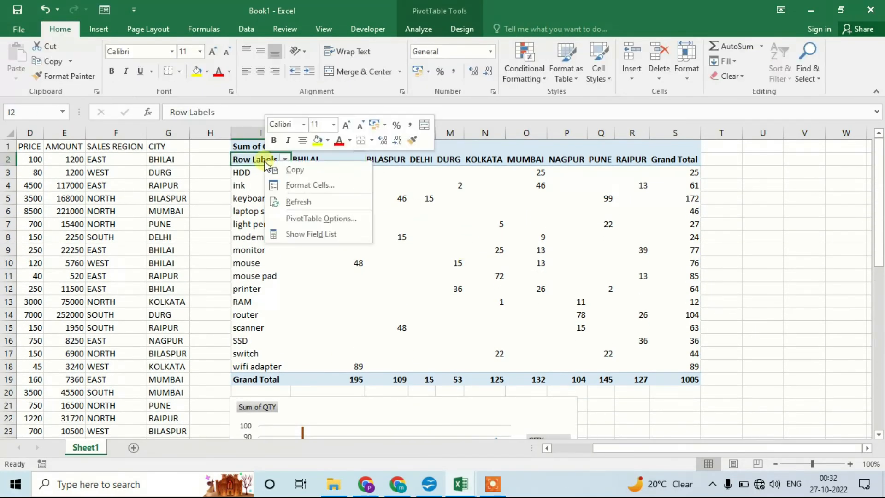
click(321, 240)
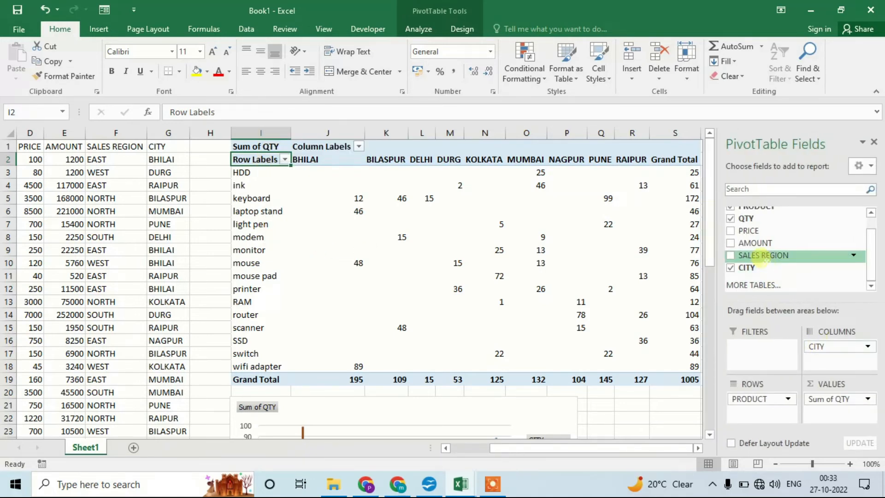
drag(763, 260, 836, 360)
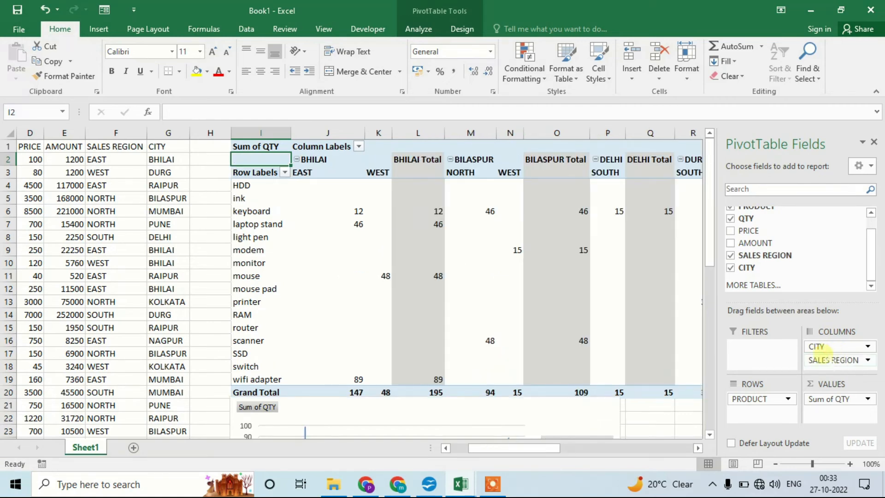
Step: Remove CITY from the pivot table's columns, leaving SALES REGION, and close the field list
scroll(540, 363, down, 5)
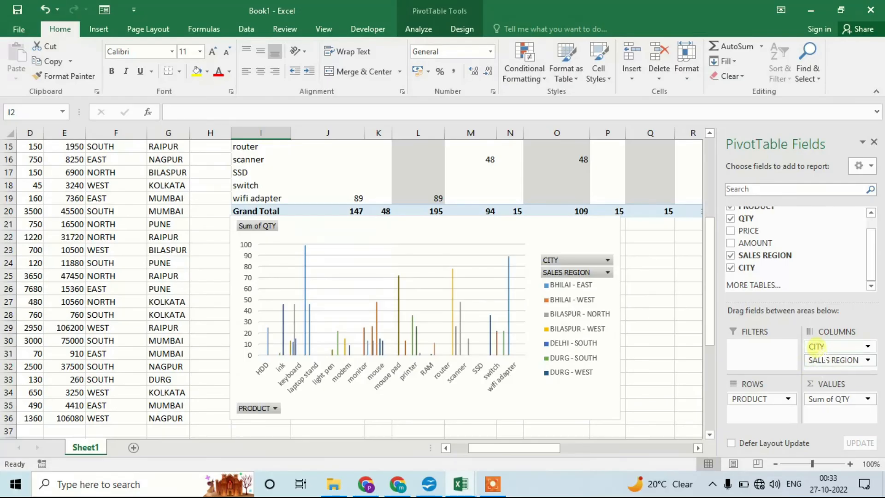
drag(816, 346, 783, 243)
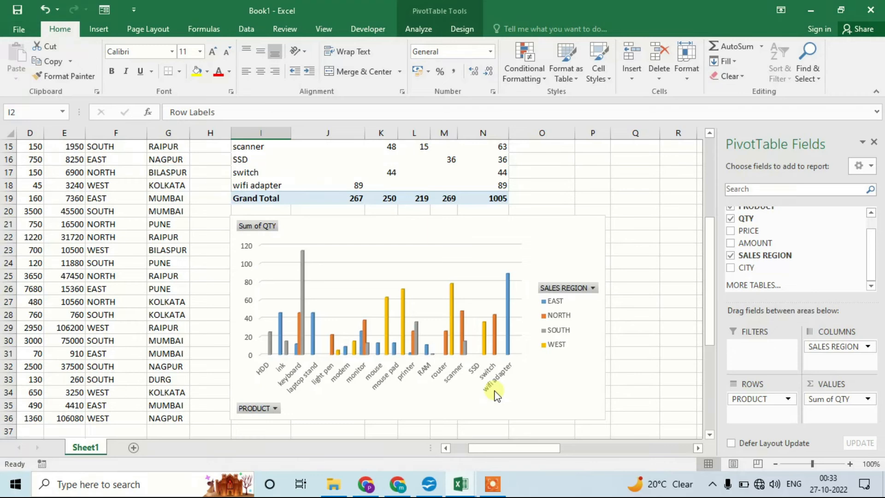
click(874, 142)
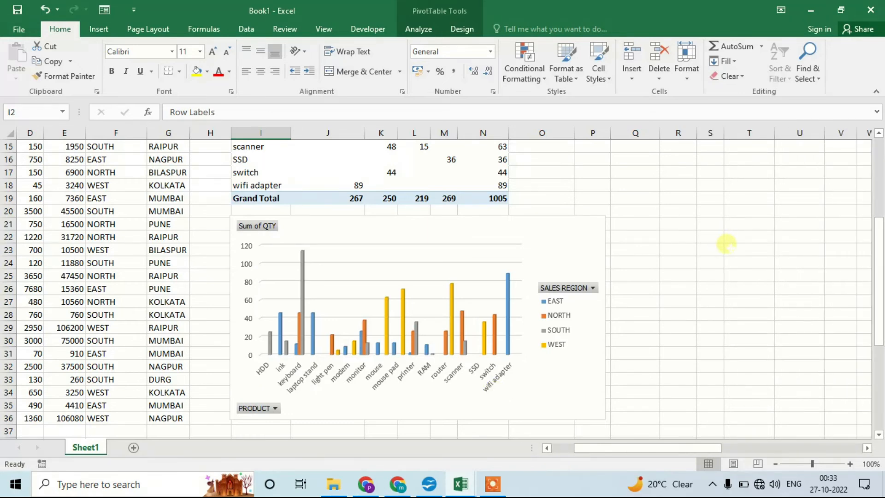